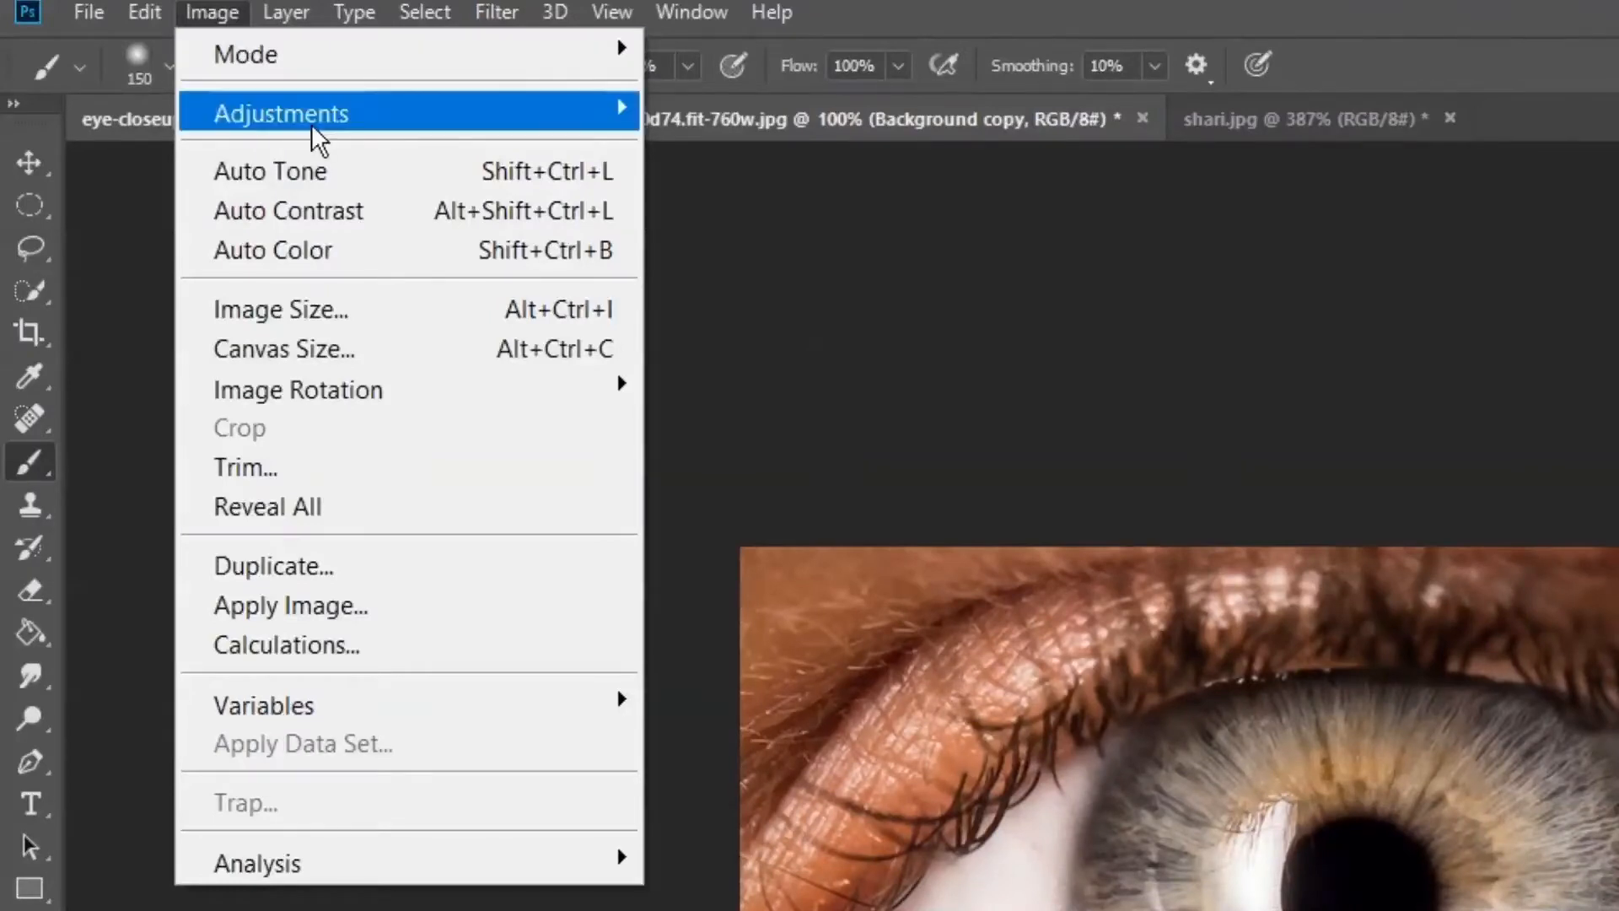
Step: Apply a Black & White adjustment with the Default preset to the Background copy layer
mouse_move(311, 123)
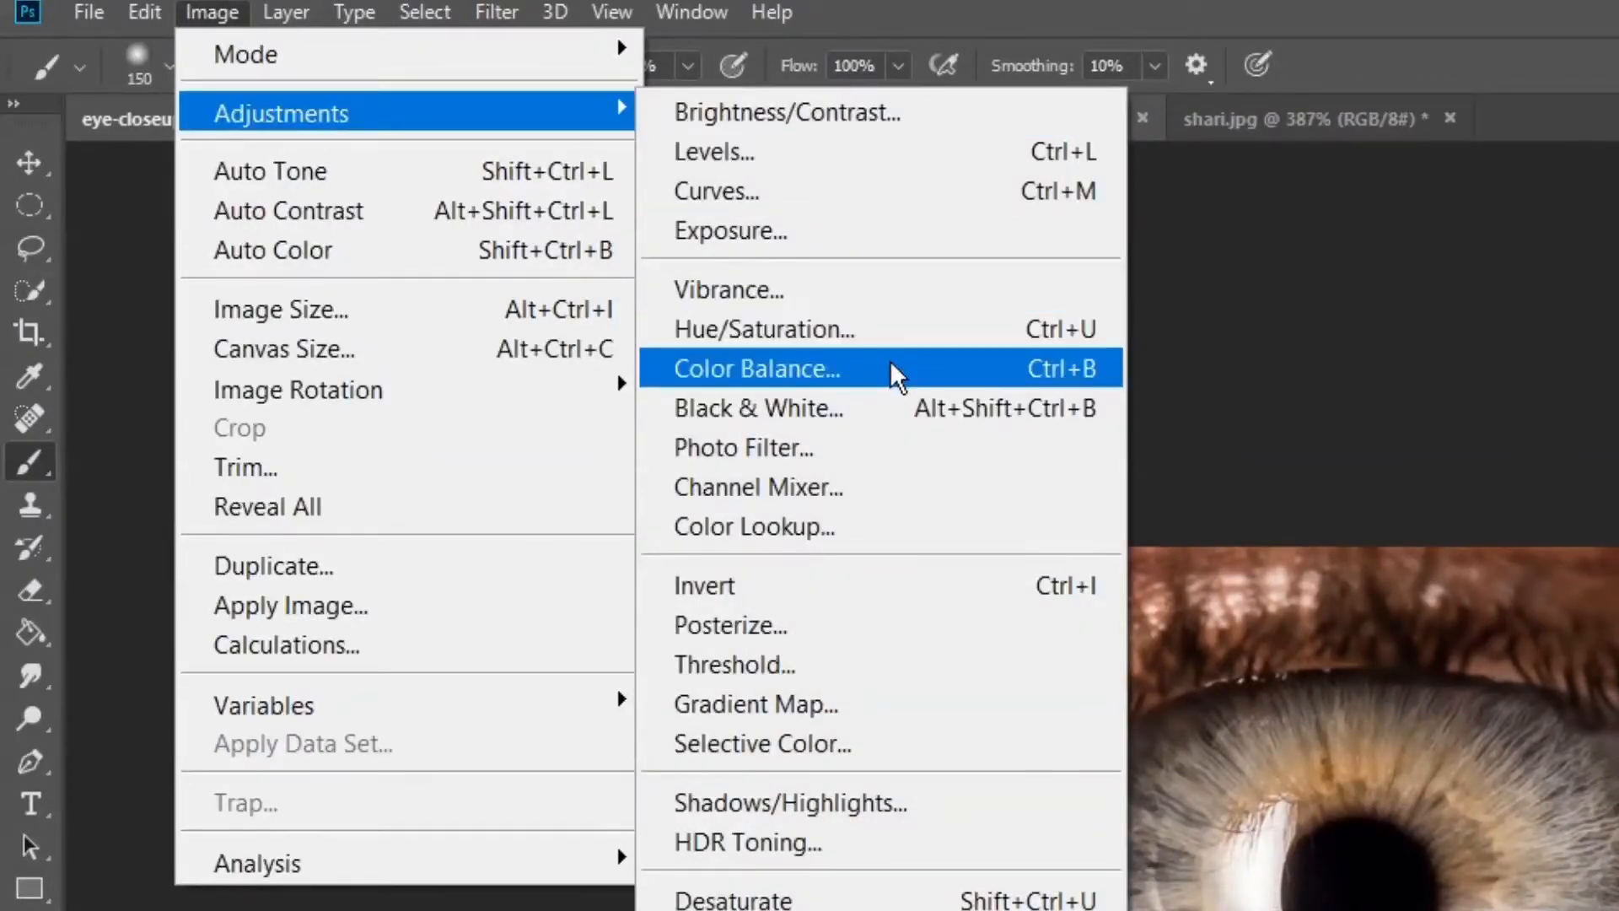
left_click(894, 406)
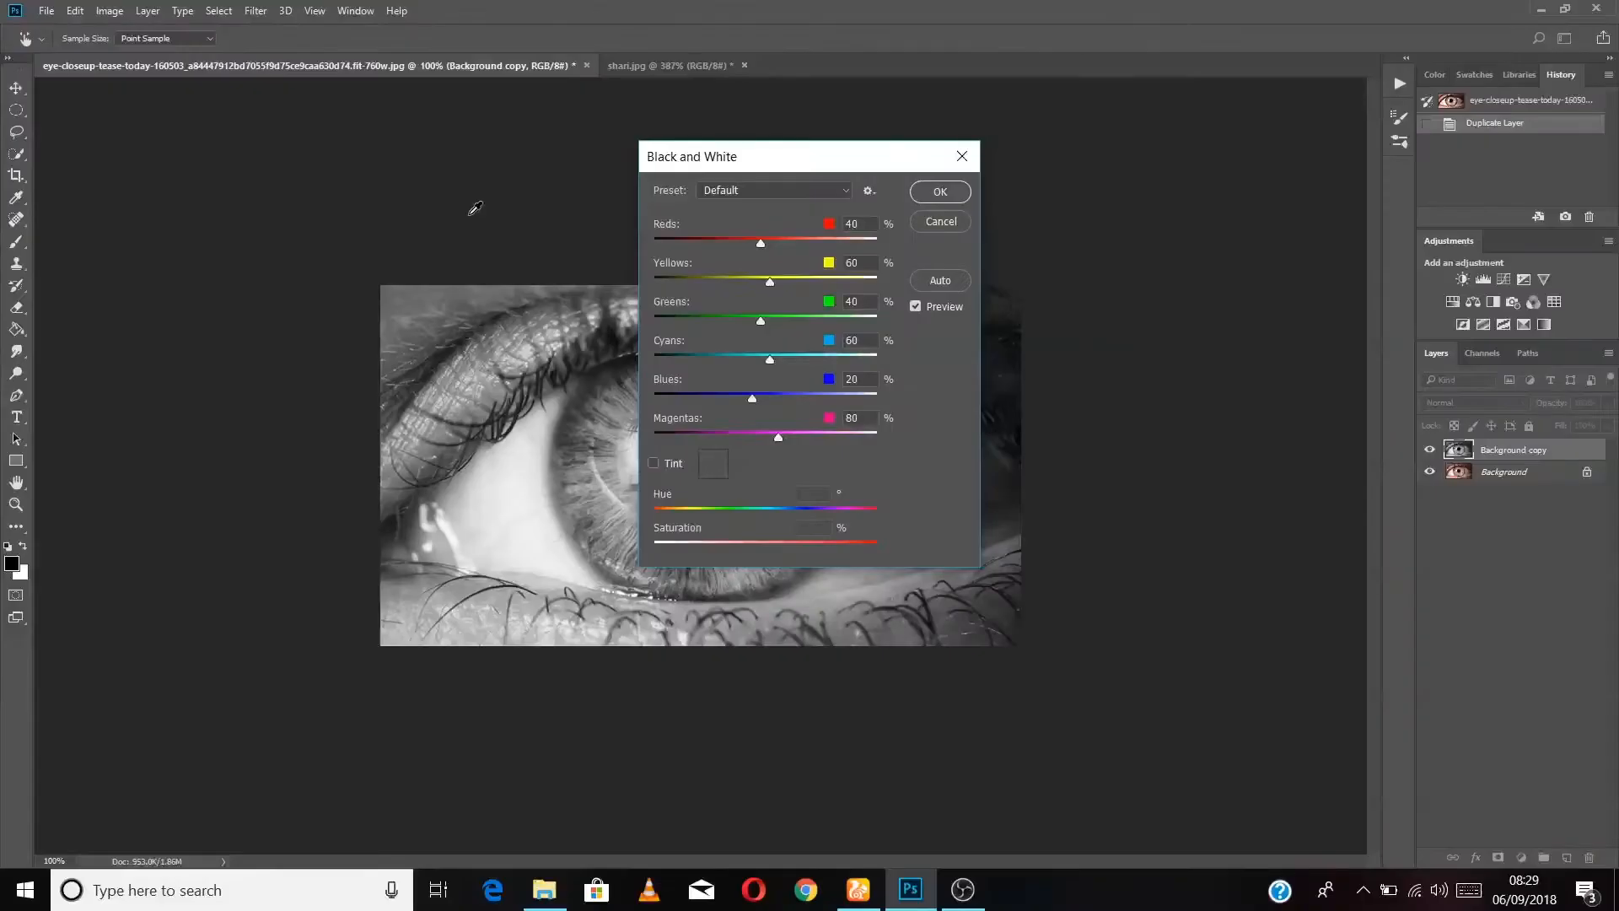
left_click(917, 197)
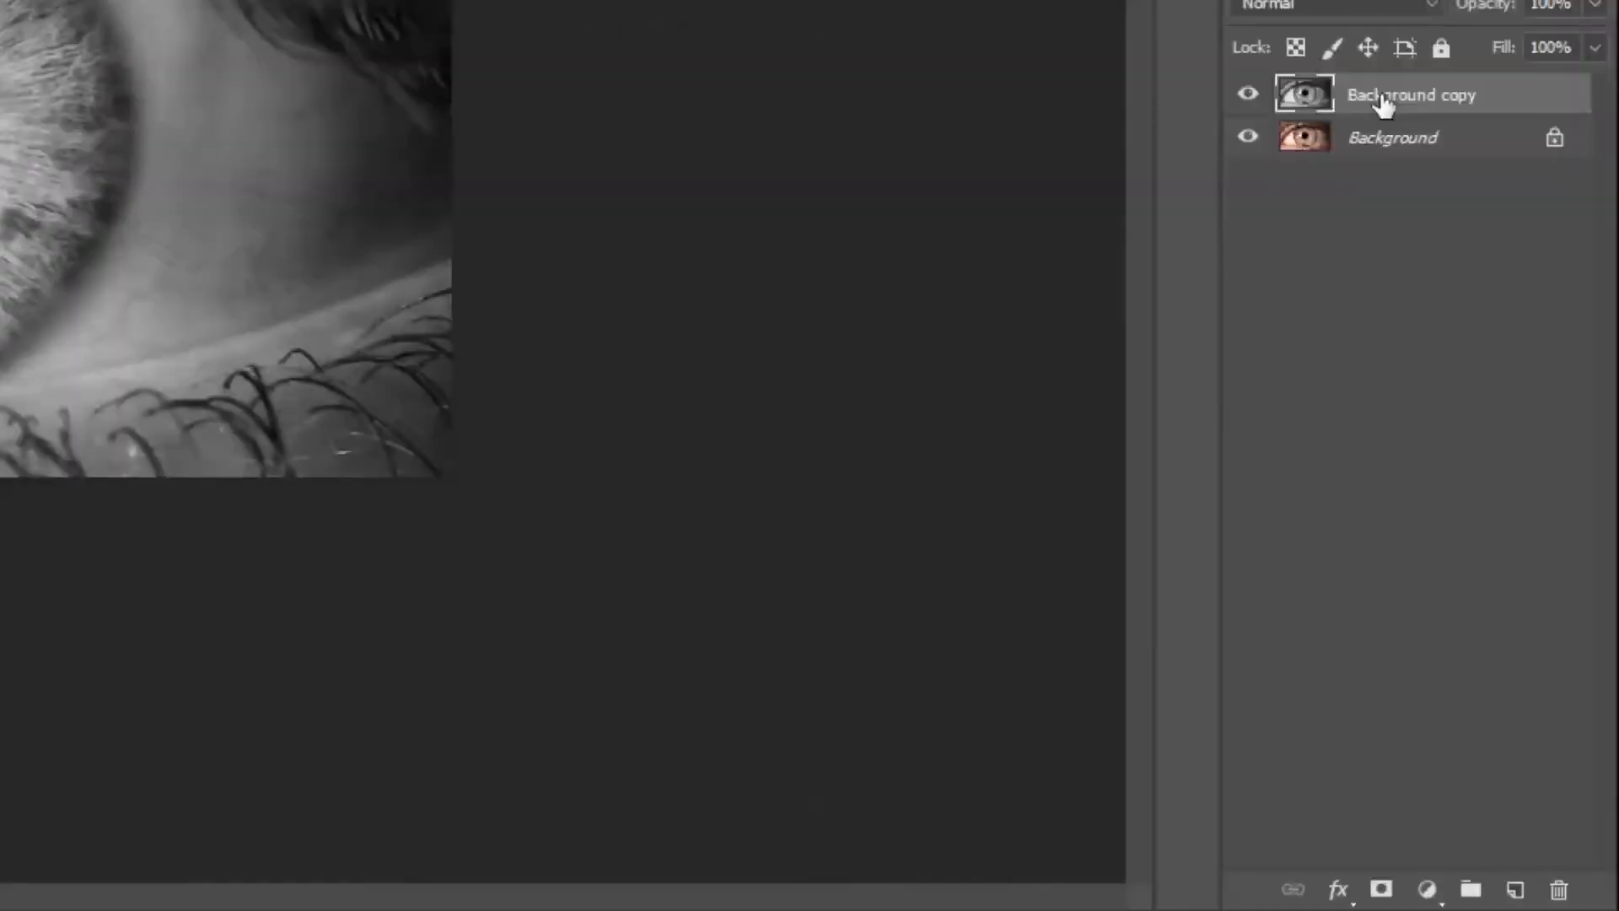
Step: Add a layer mask to Background copy, paint black over everything around the iris, and select the layer's image again
left_click_drag(1500, 453, 1481, 795)
left_click_drag(1347, 759, 1383, 889)
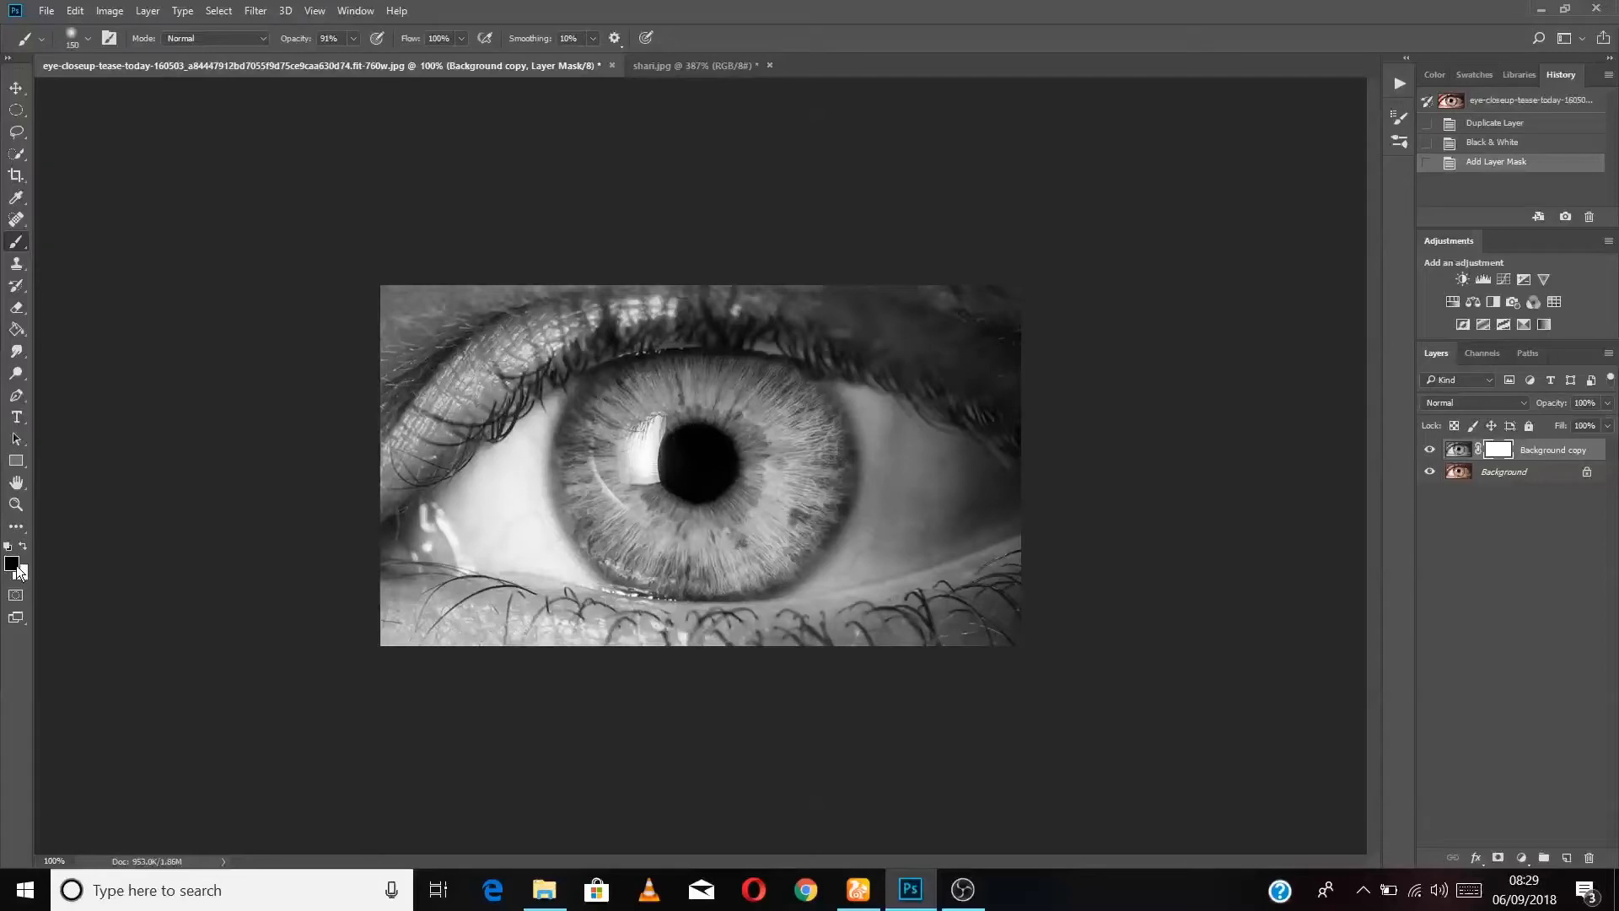
mouse_move(497, 346)
left_mouse_down()
mouse_move(445, 417)
mouse_move(429, 498)
mouse_move(430, 324)
mouse_move(429, 403)
mouse_move(419, 336)
mouse_move(462, 277)
mouse_move(559, 285)
mouse_move(419, 400)
mouse_move(417, 612)
mouse_move(446, 658)
mouse_move(504, 568)
mouse_move(628, 657)
mouse_move(893, 644)
mouse_move(1000, 576)
mouse_move(986, 612)
mouse_move(929, 382)
mouse_move(1001, 418)
mouse_move(1001, 355)
mouse_move(990, 338)
mouse_move(700, 282)
mouse_move(558, 292)
mouse_move(634, 282)
mouse_move(853, 313)
mouse_move(906, 367)
mouse_move(927, 433)
mouse_move(904, 382)
mouse_move(928, 485)
mouse_move(905, 551)
mouse_move(866, 606)
mouse_move(803, 648)
mouse_move(673, 663)
mouse_move(640, 659)
mouse_move(704, 657)
mouse_move(565, 637)
left_mouse_up()
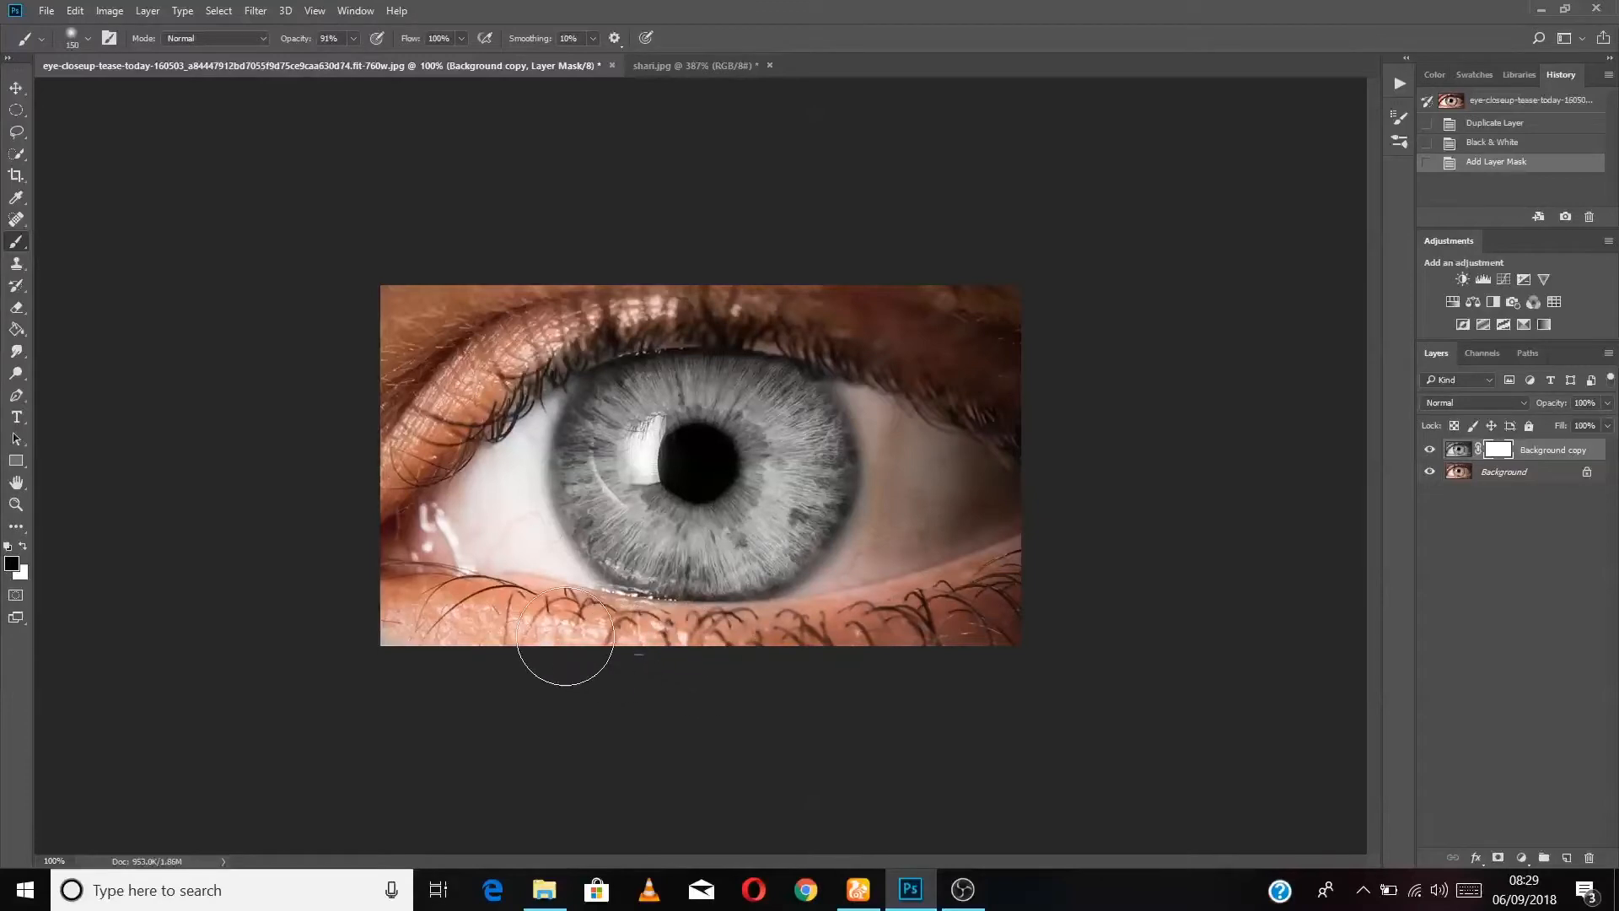
mouse_move(491, 529)
left_mouse_down()
mouse_move(505, 358)
mouse_move(548, 317)
mouse_move(655, 278)
mouse_move(560, 282)
mouse_move(672, 278)
mouse_move(855, 319)
mouse_move(979, 480)
mouse_move(950, 548)
mouse_move(1039, 519)
left_mouse_up()
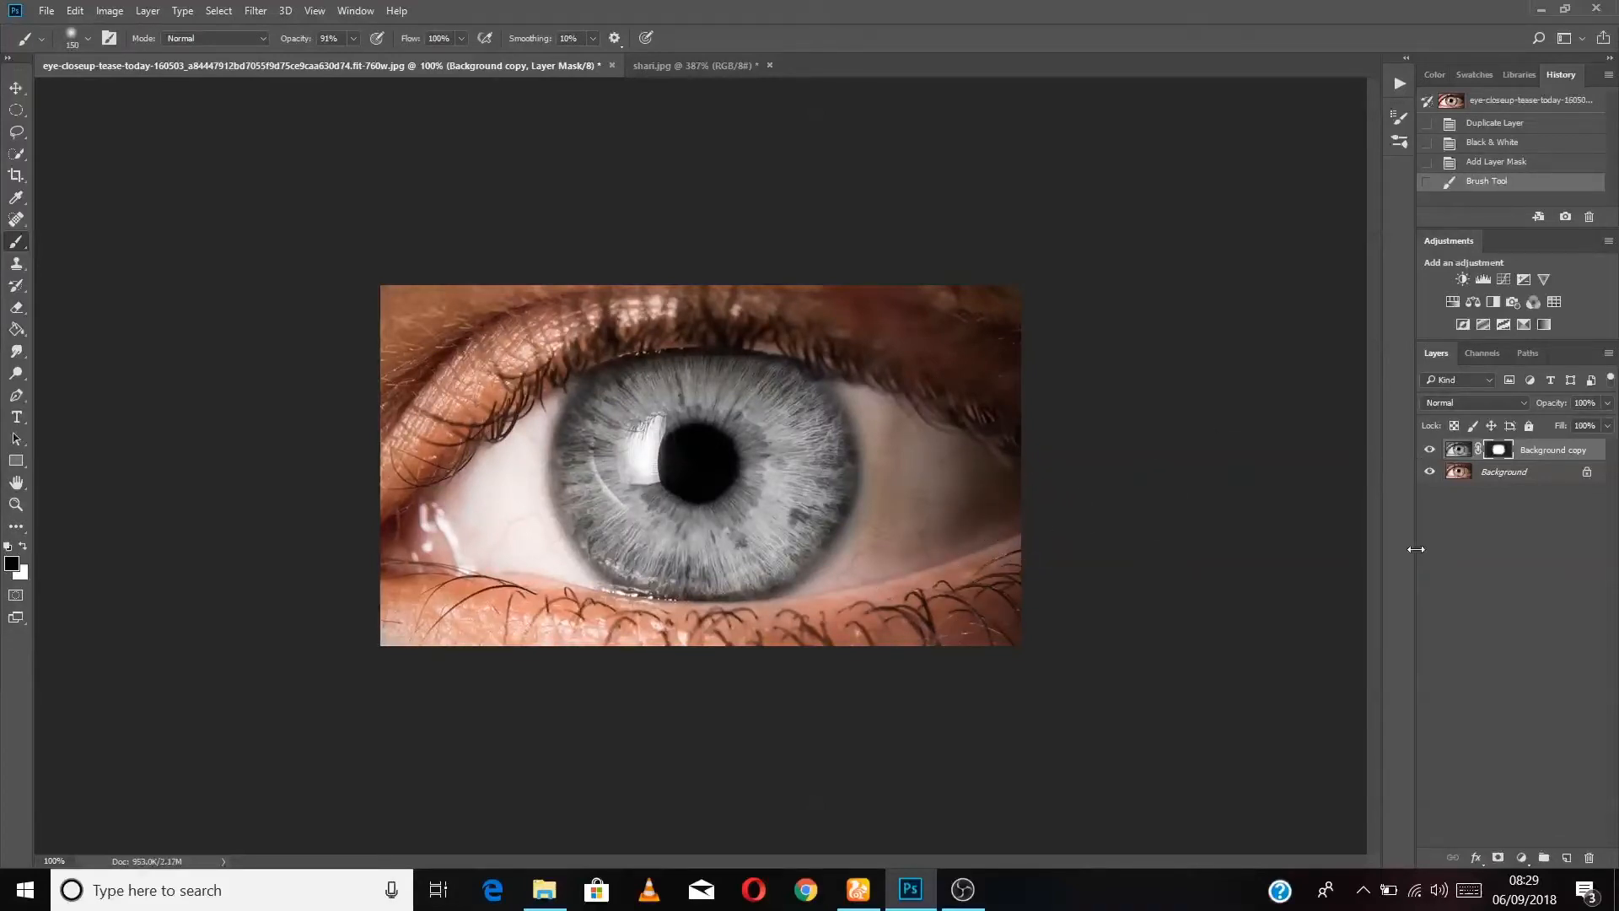
left_click(1468, 457)
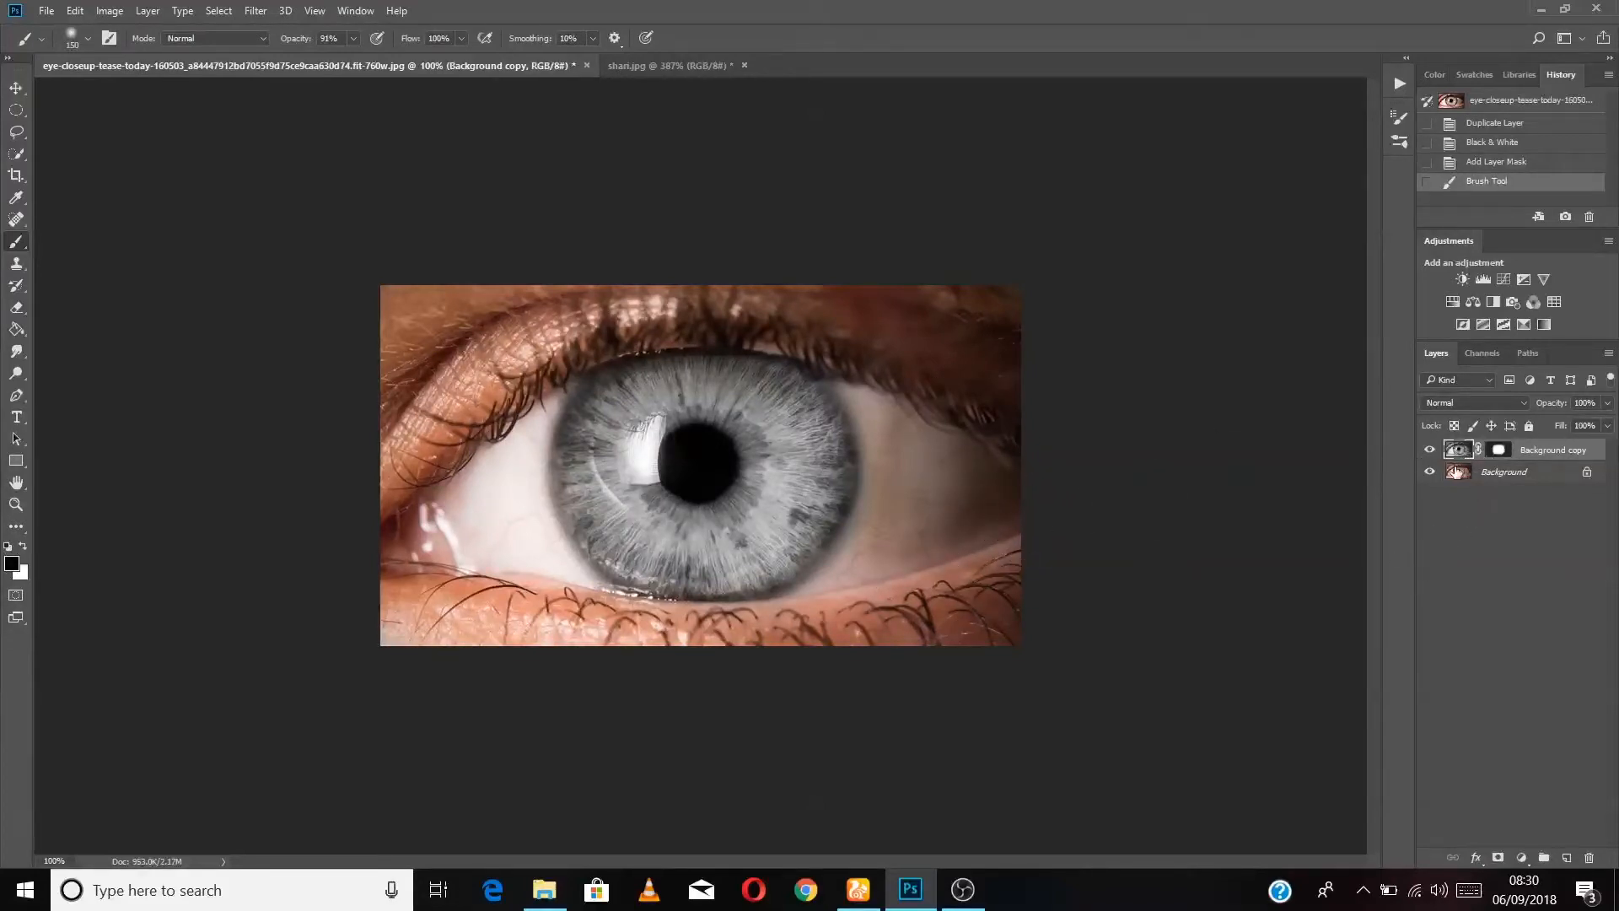
Step: Select the red circular eye in shari.jpg with the Elliptical Marquee and paste a copy into the eye close-up photo
left_click(650, 70)
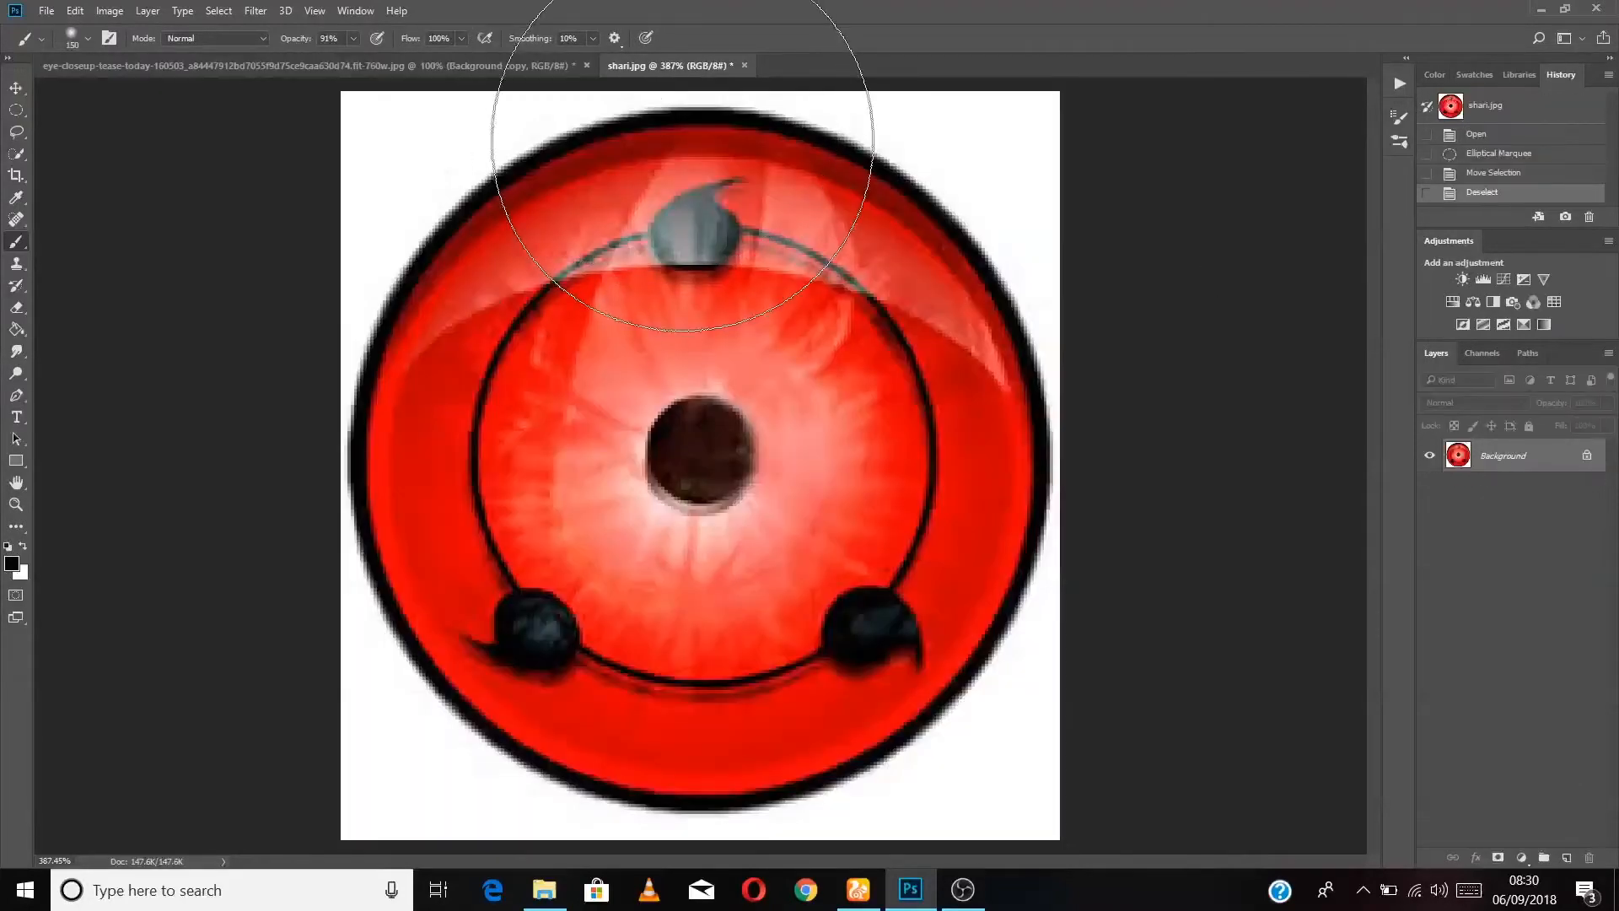
left_click(15, 111)
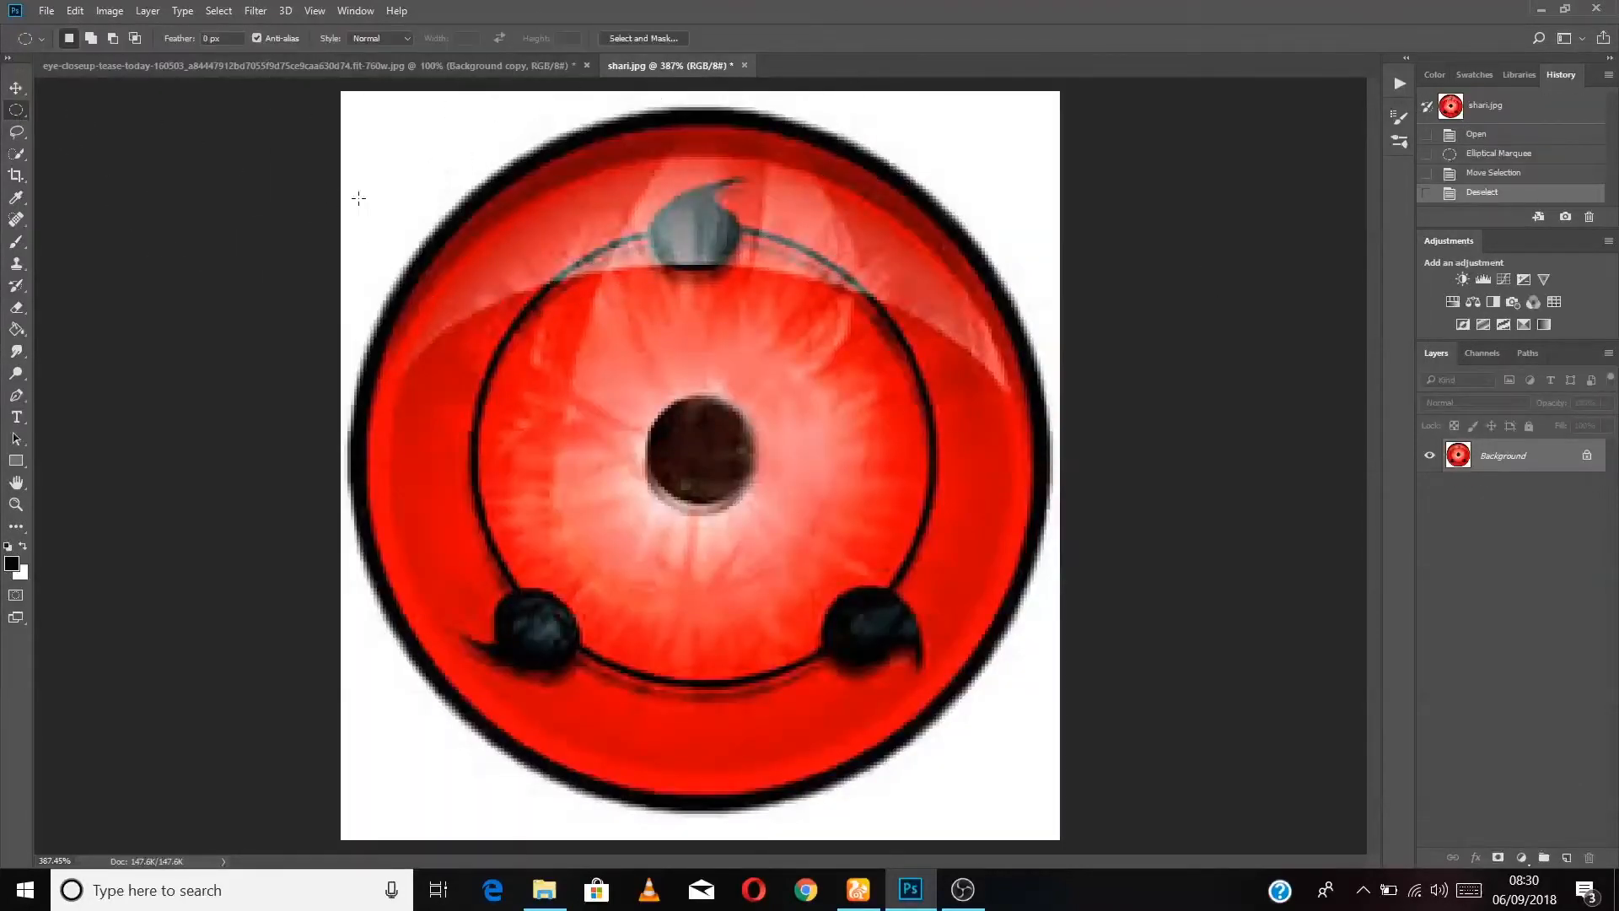
left_click_drag(356, 103, 1050, 807)
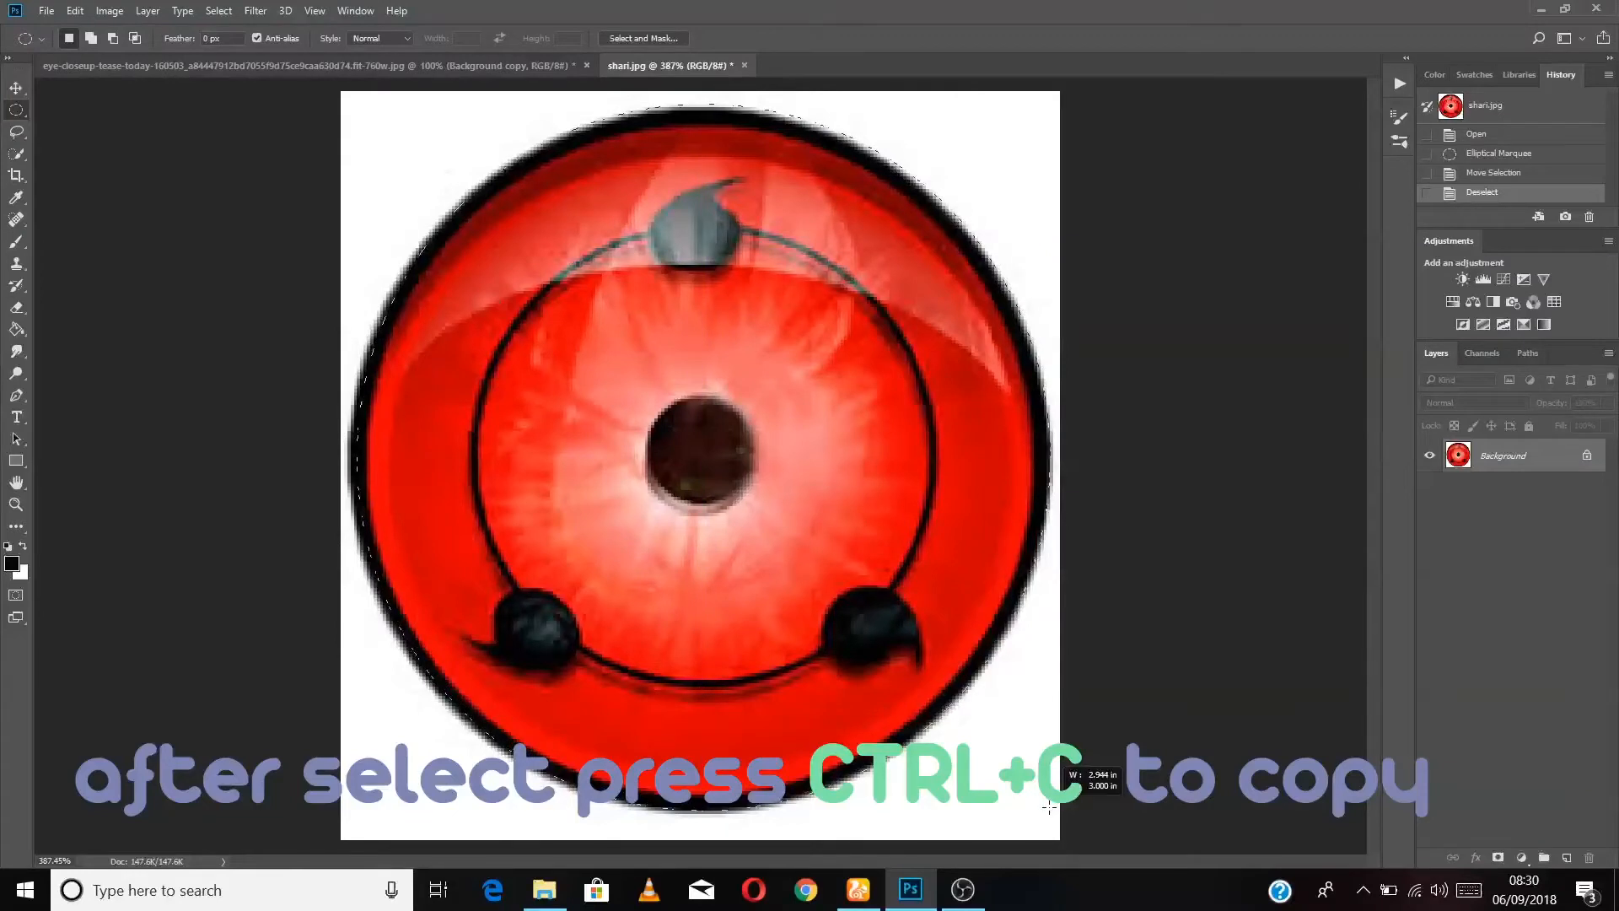
left_click_drag(1048, 808, 1050, 810)
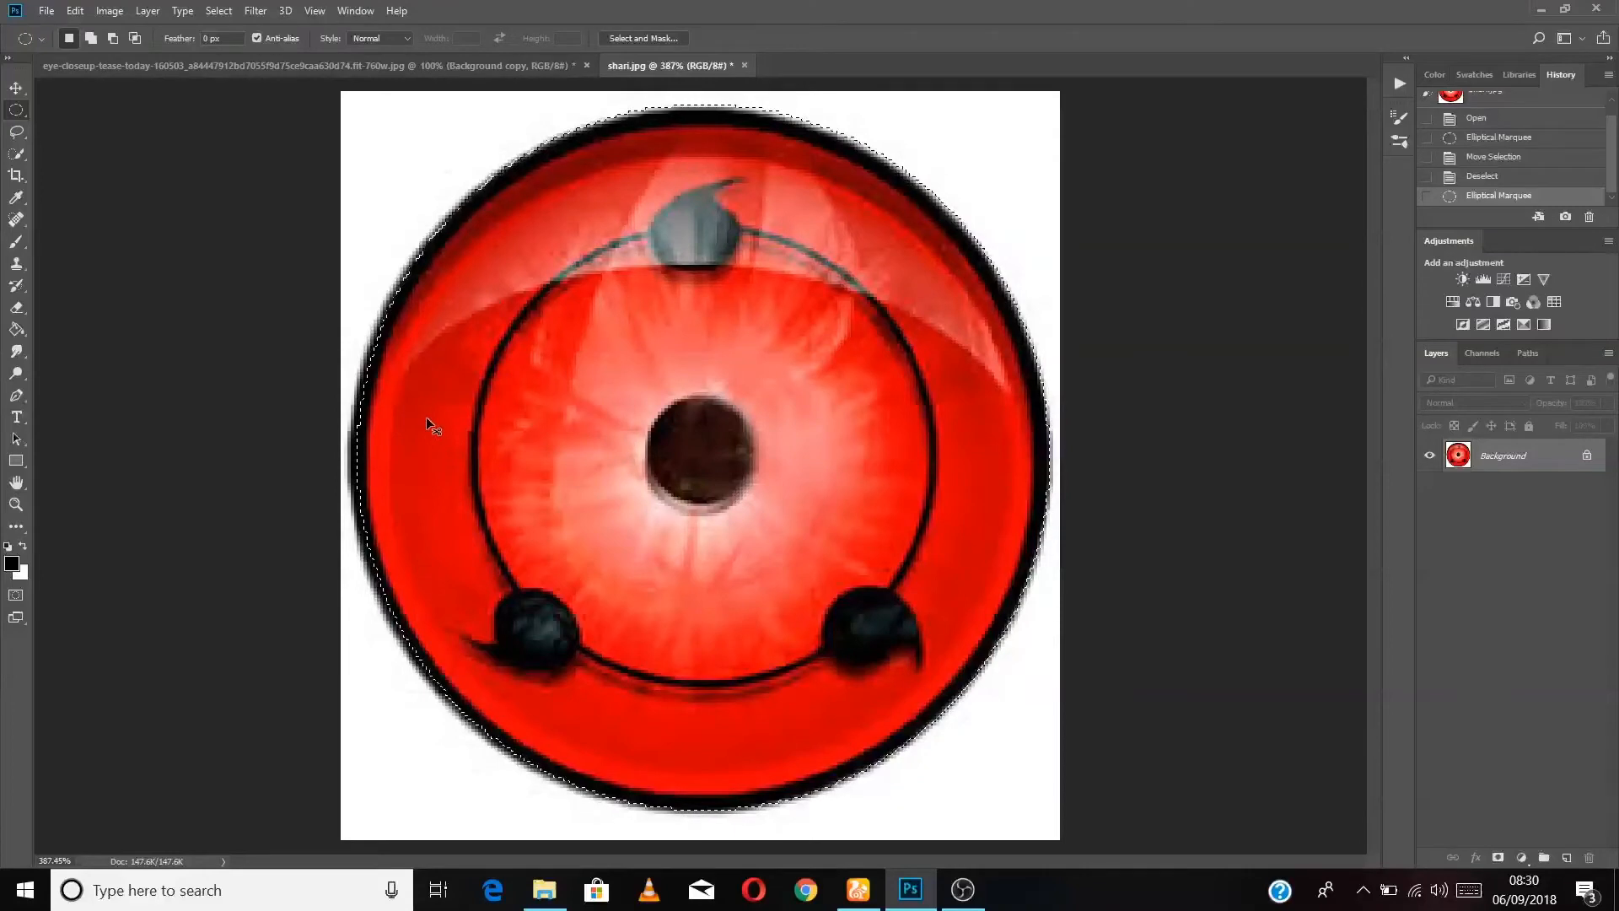
left_click(383, 65)
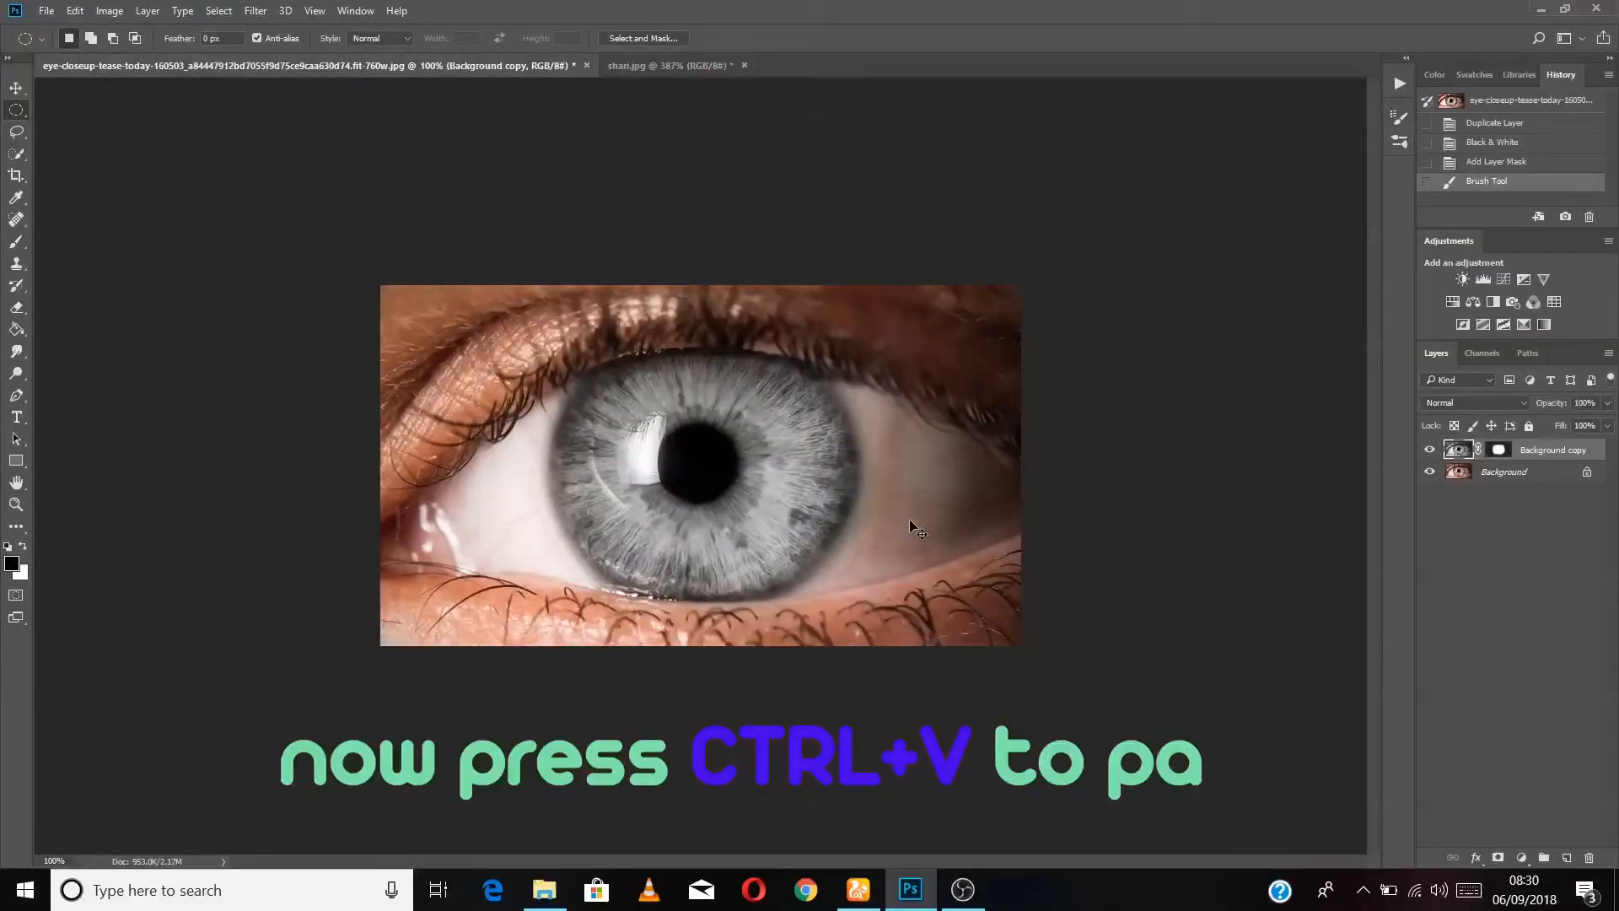
key("ctrl+v")
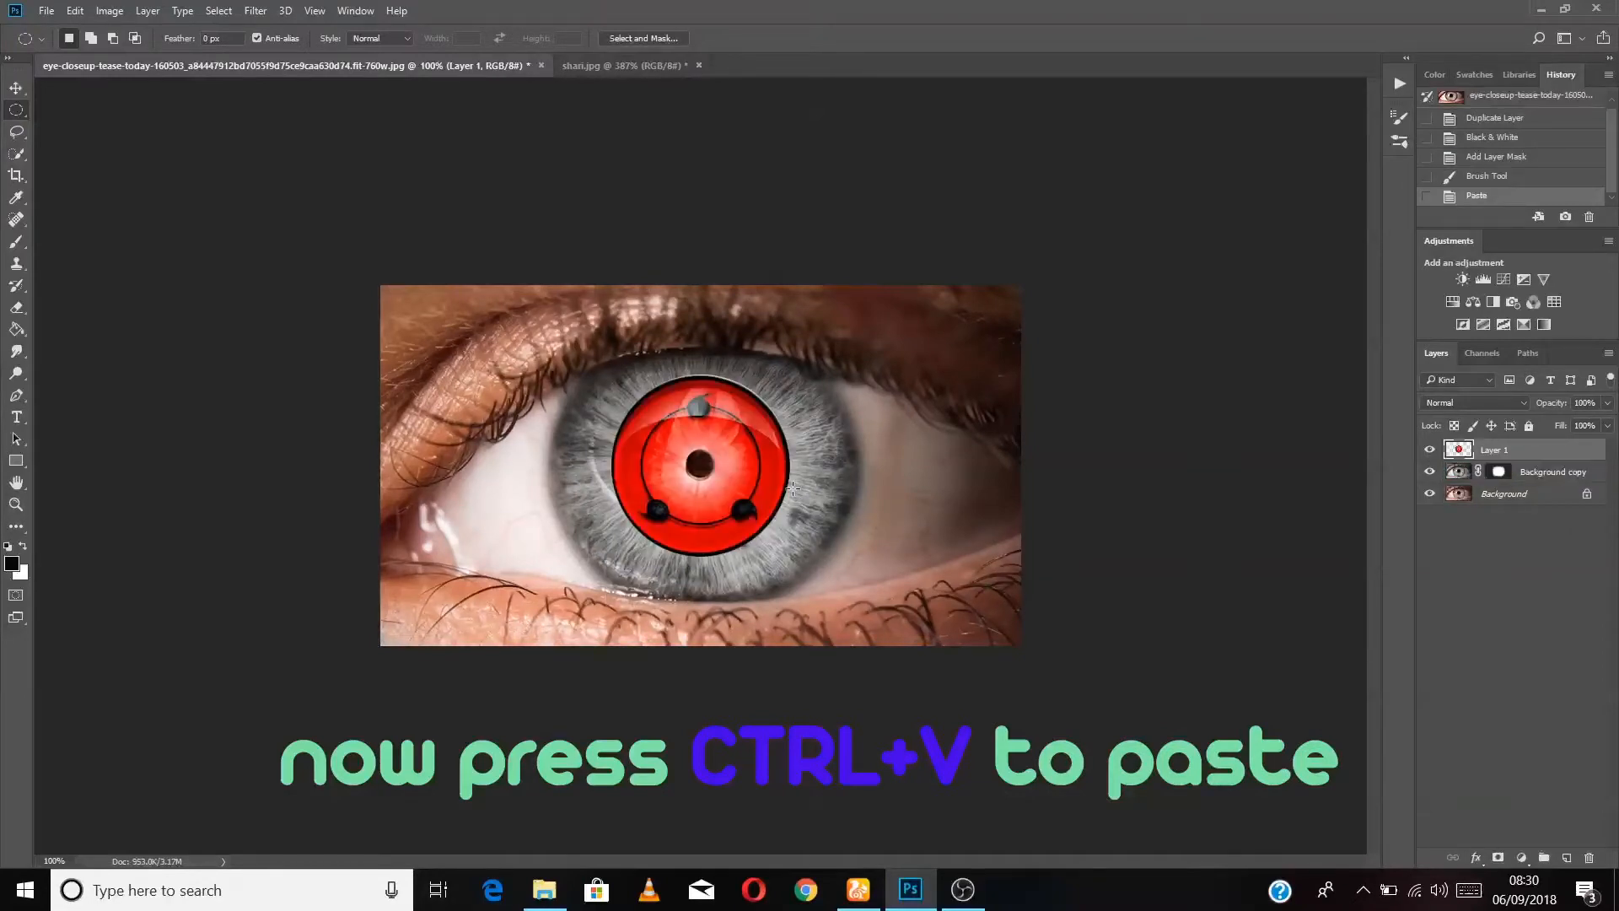
Step: Erase at the white fringe along the top edge of the pasted red eye with a much smaller Eraser brush
left_click(16, 308)
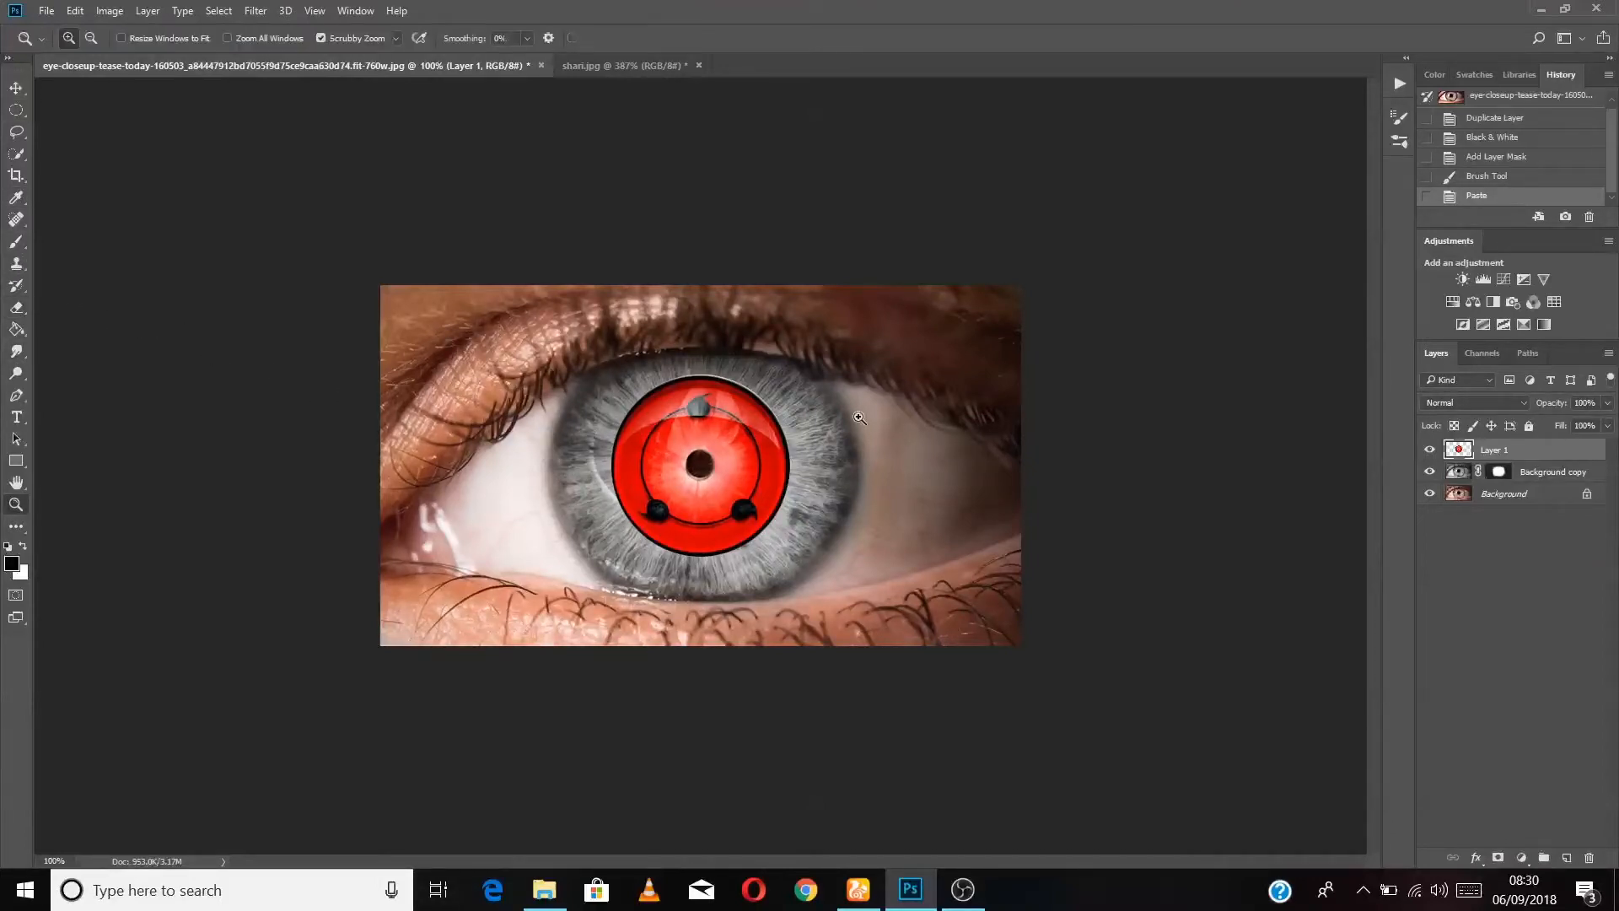
key("z")
left_click(687, 363)
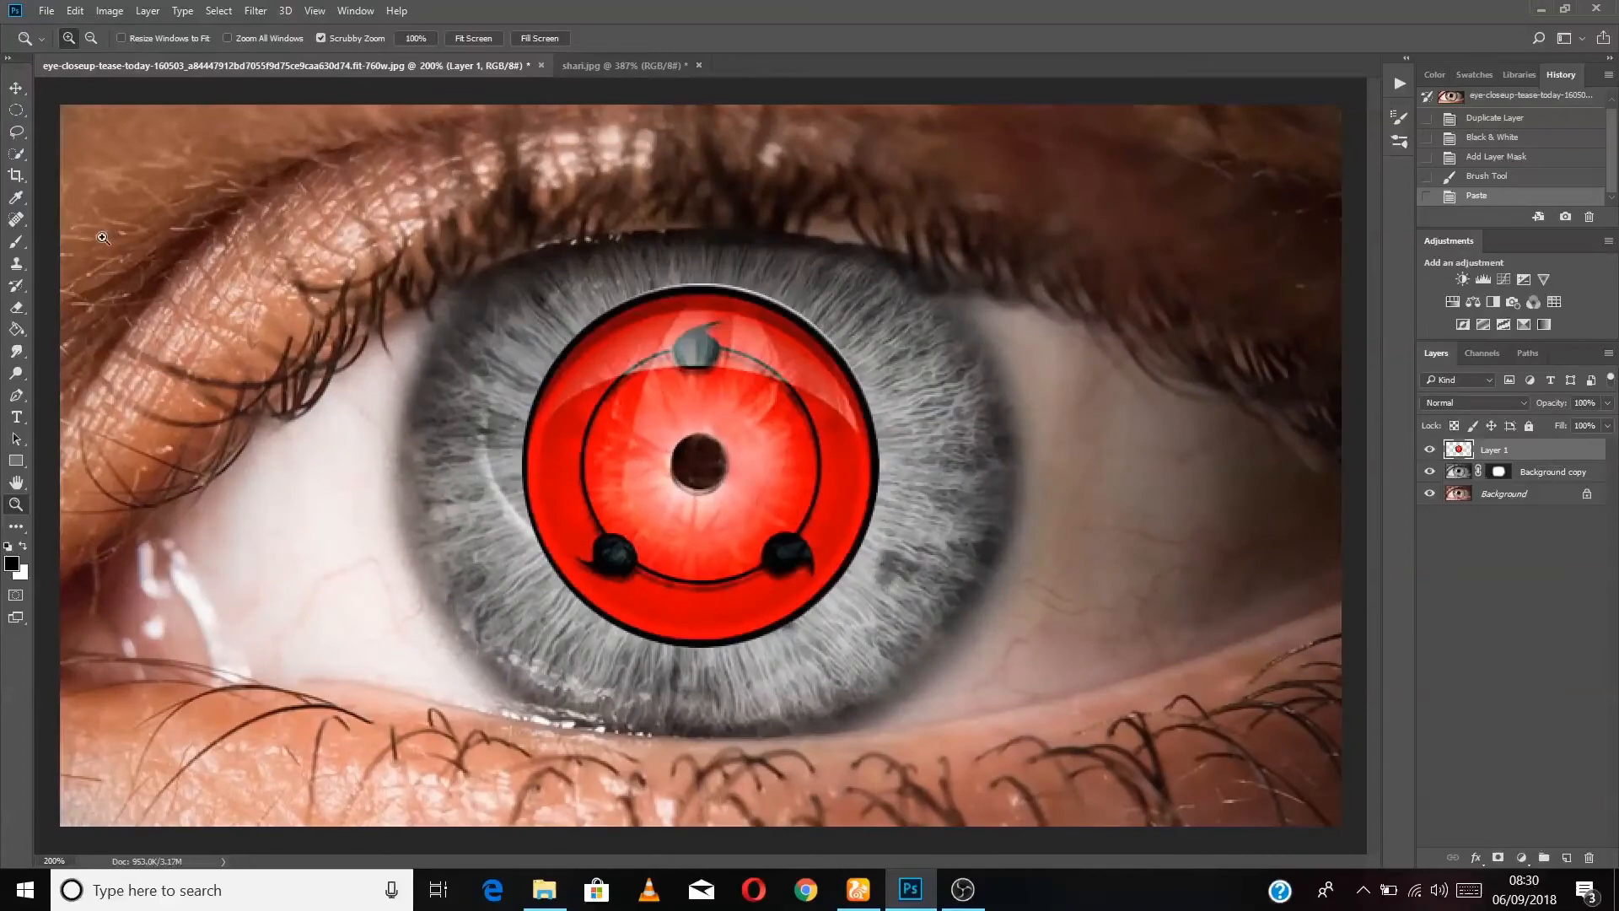
left_click(703, 196)
left_click(838, 226)
left_click(823, 243)
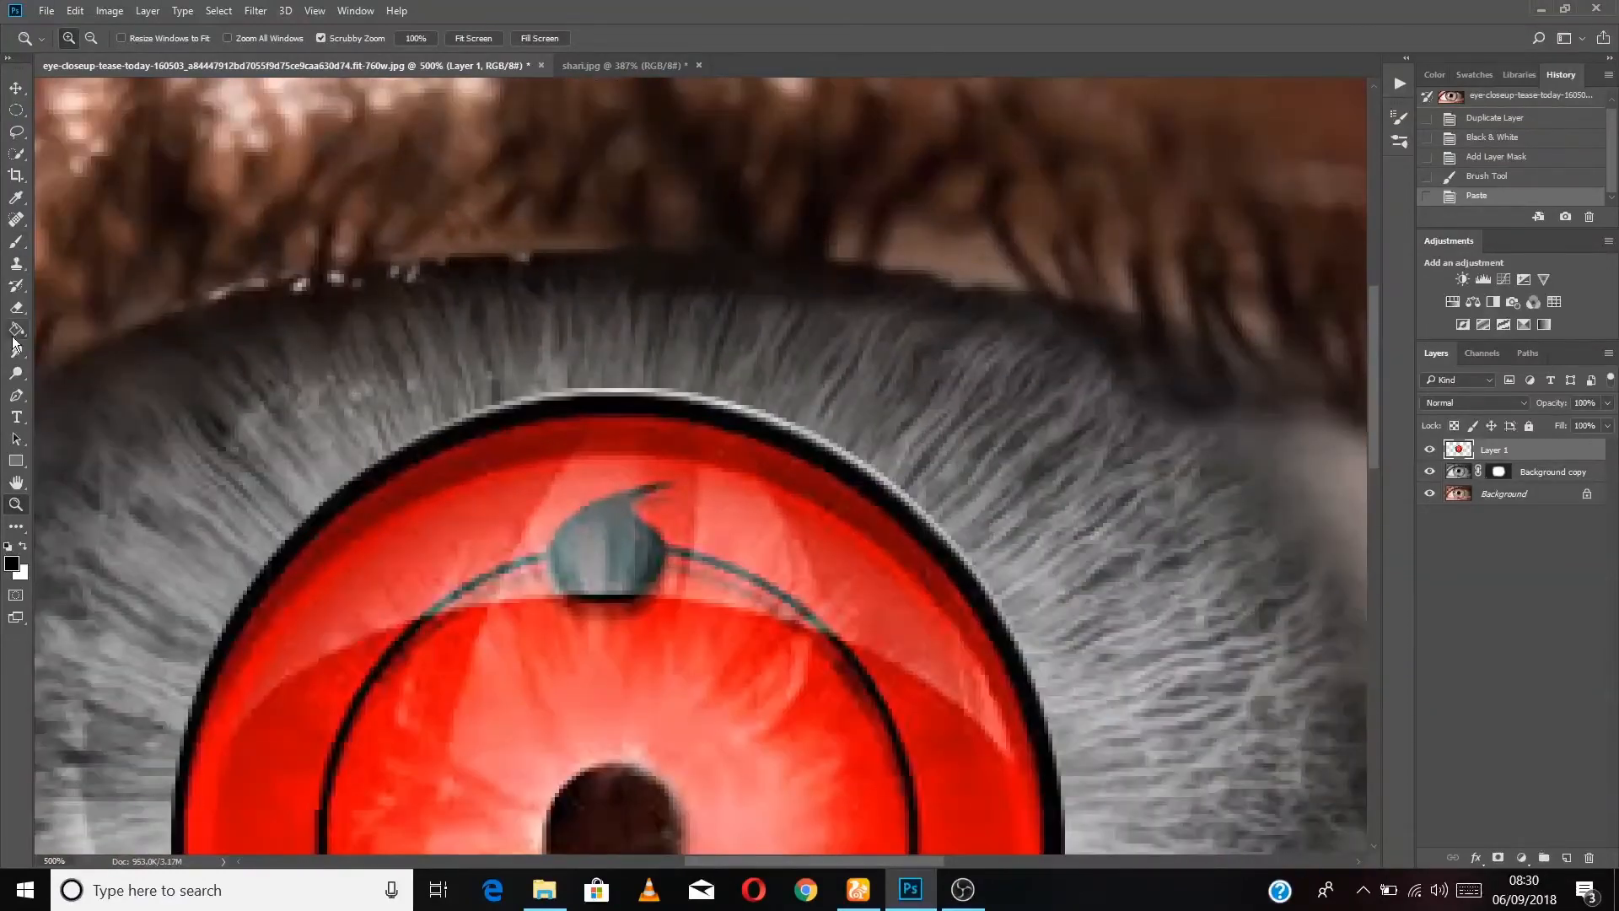
key("e")
key("[")
key("[")
key("[")
key("[")
key("[")
key("[")
key("[")
left_click(652, 386)
left_click(624, 387)
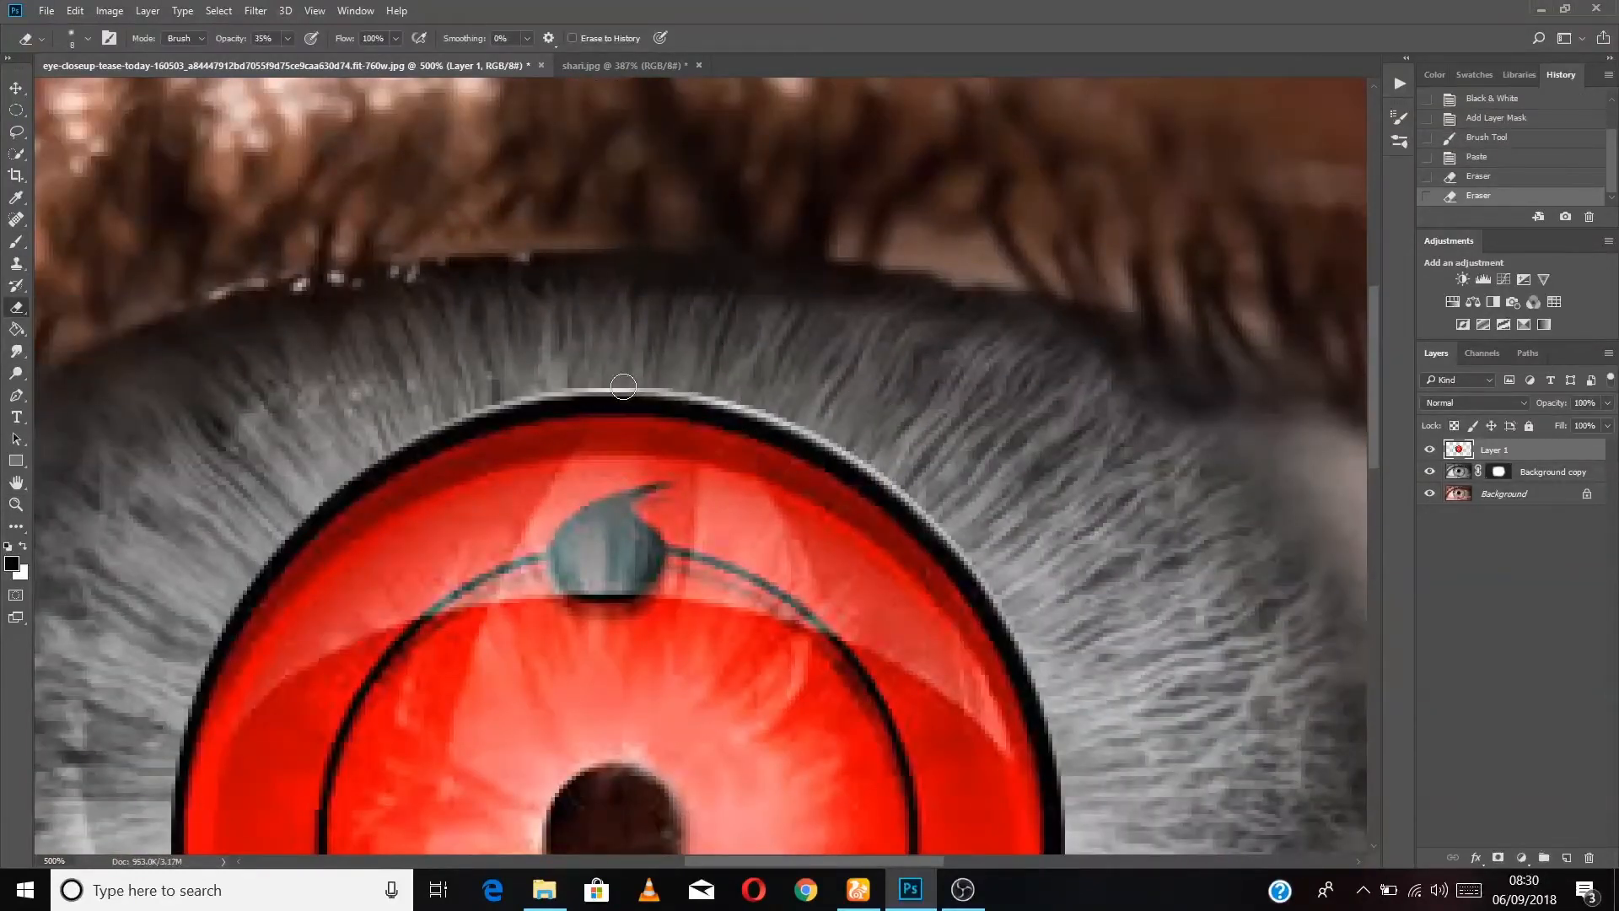
left_click(602, 389)
Step: Remove the white fringe along the top and upper-left edge of the red eye with the Background Eraser
right_click(18, 309)
left_click(112, 324)
left_click(596, 390)
left_click(705, 392)
left_click(722, 404)
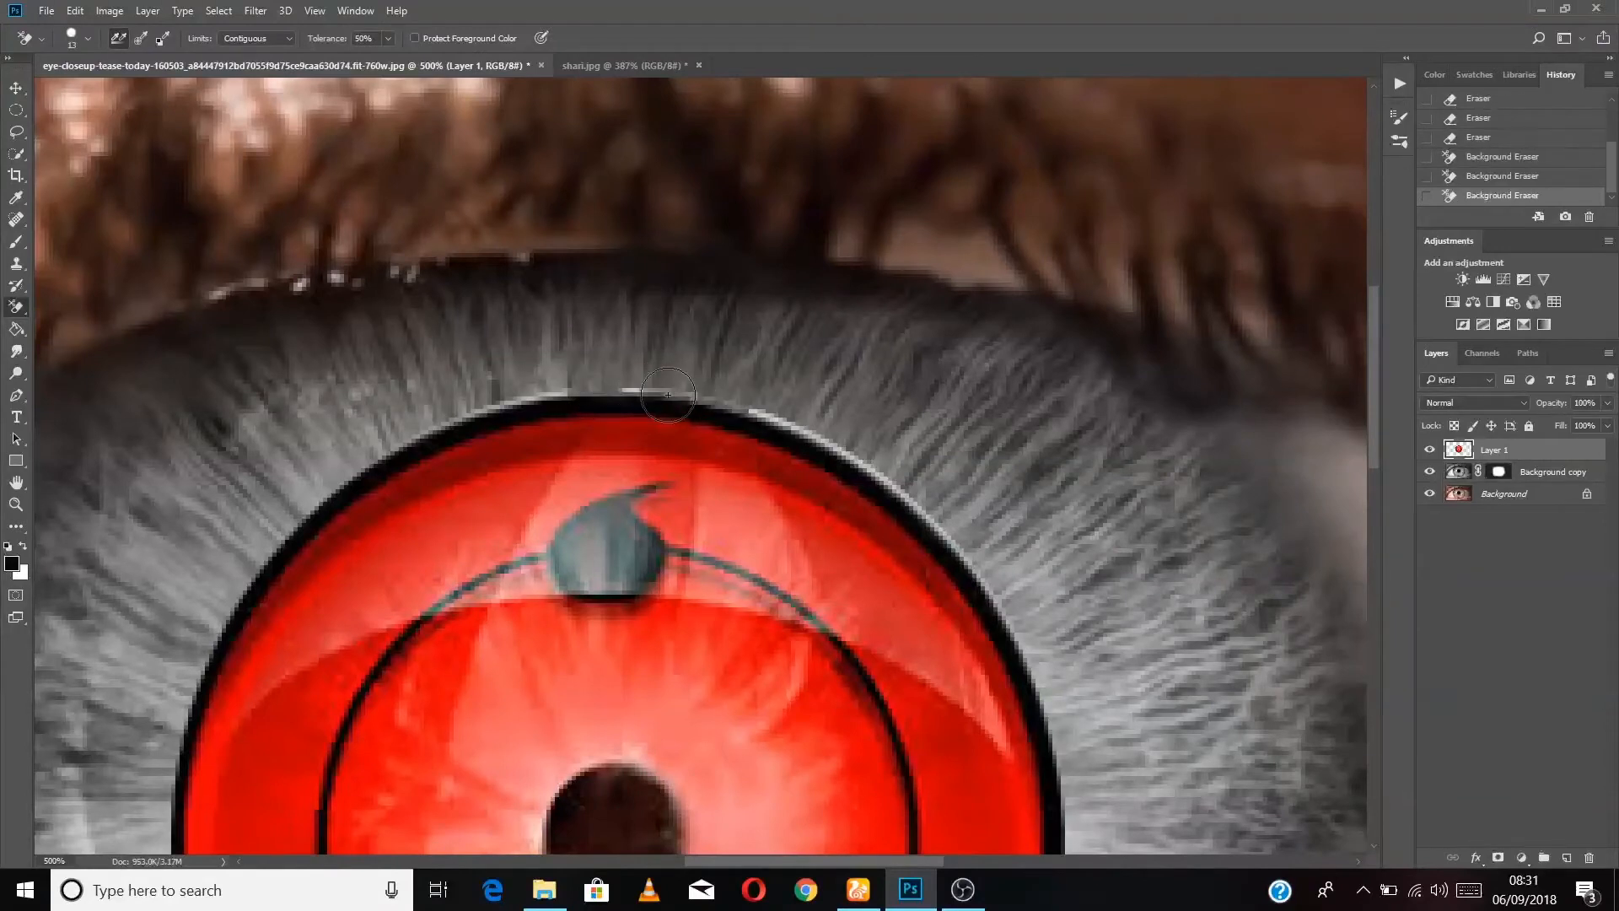
left_click(668, 403)
left_click(632, 398)
left_click(540, 392)
left_click(506, 402)
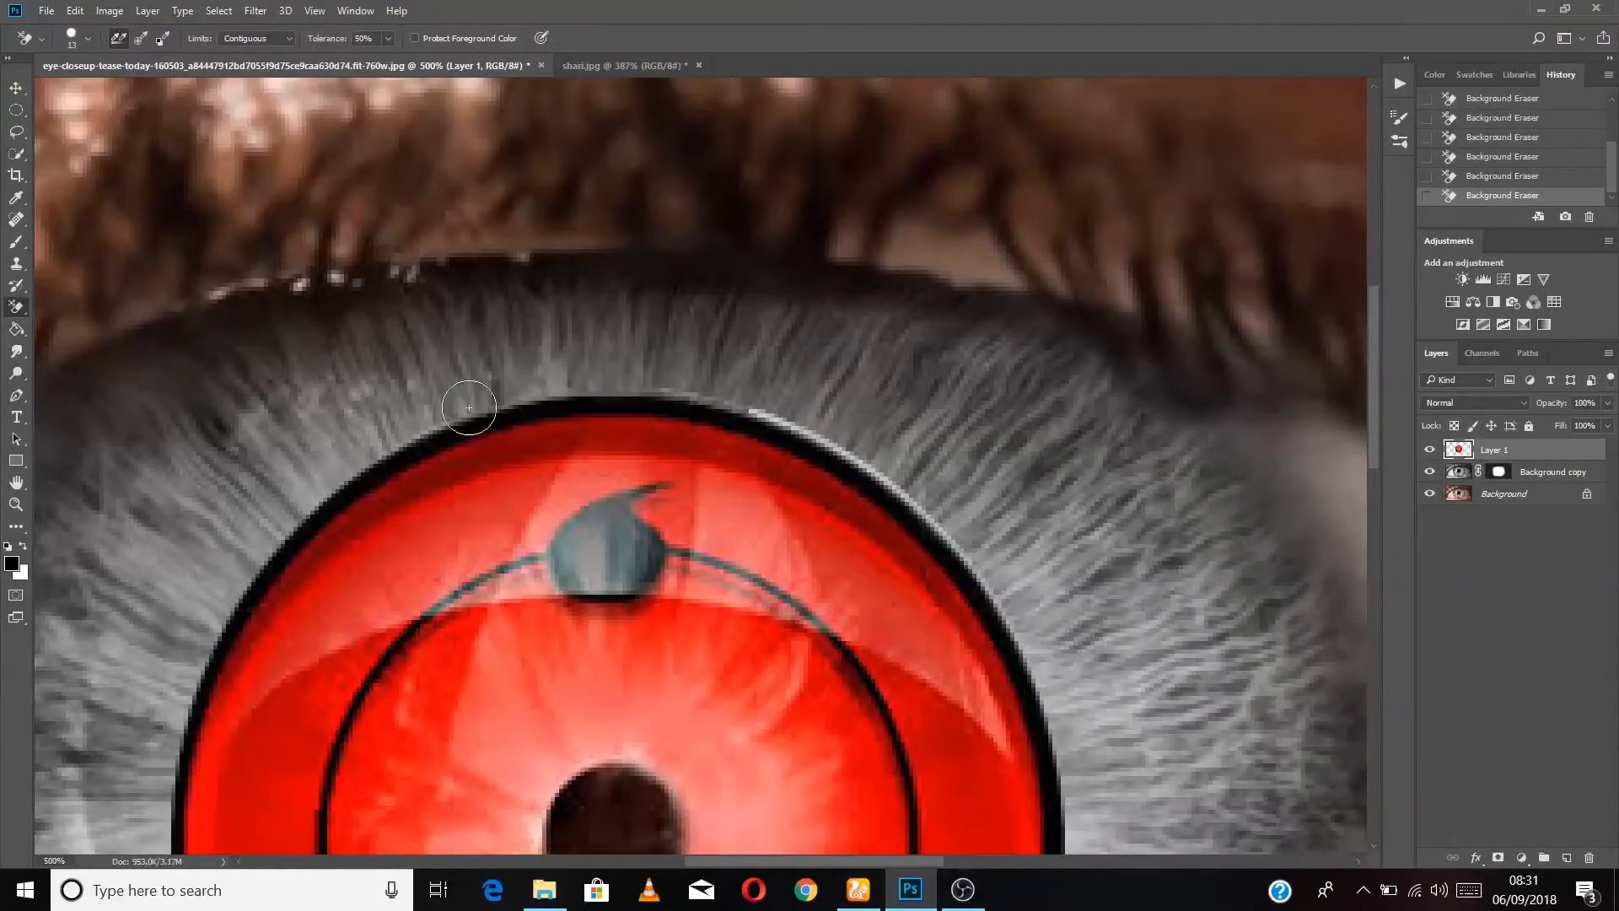
Step: Clear the remaining white fringe along the upper-right edge of the red eye with the Background Eraser
left_click(755, 419)
left_click(666, 393)
left_click(710, 398)
left_click(807, 431)
left_click(838, 449)
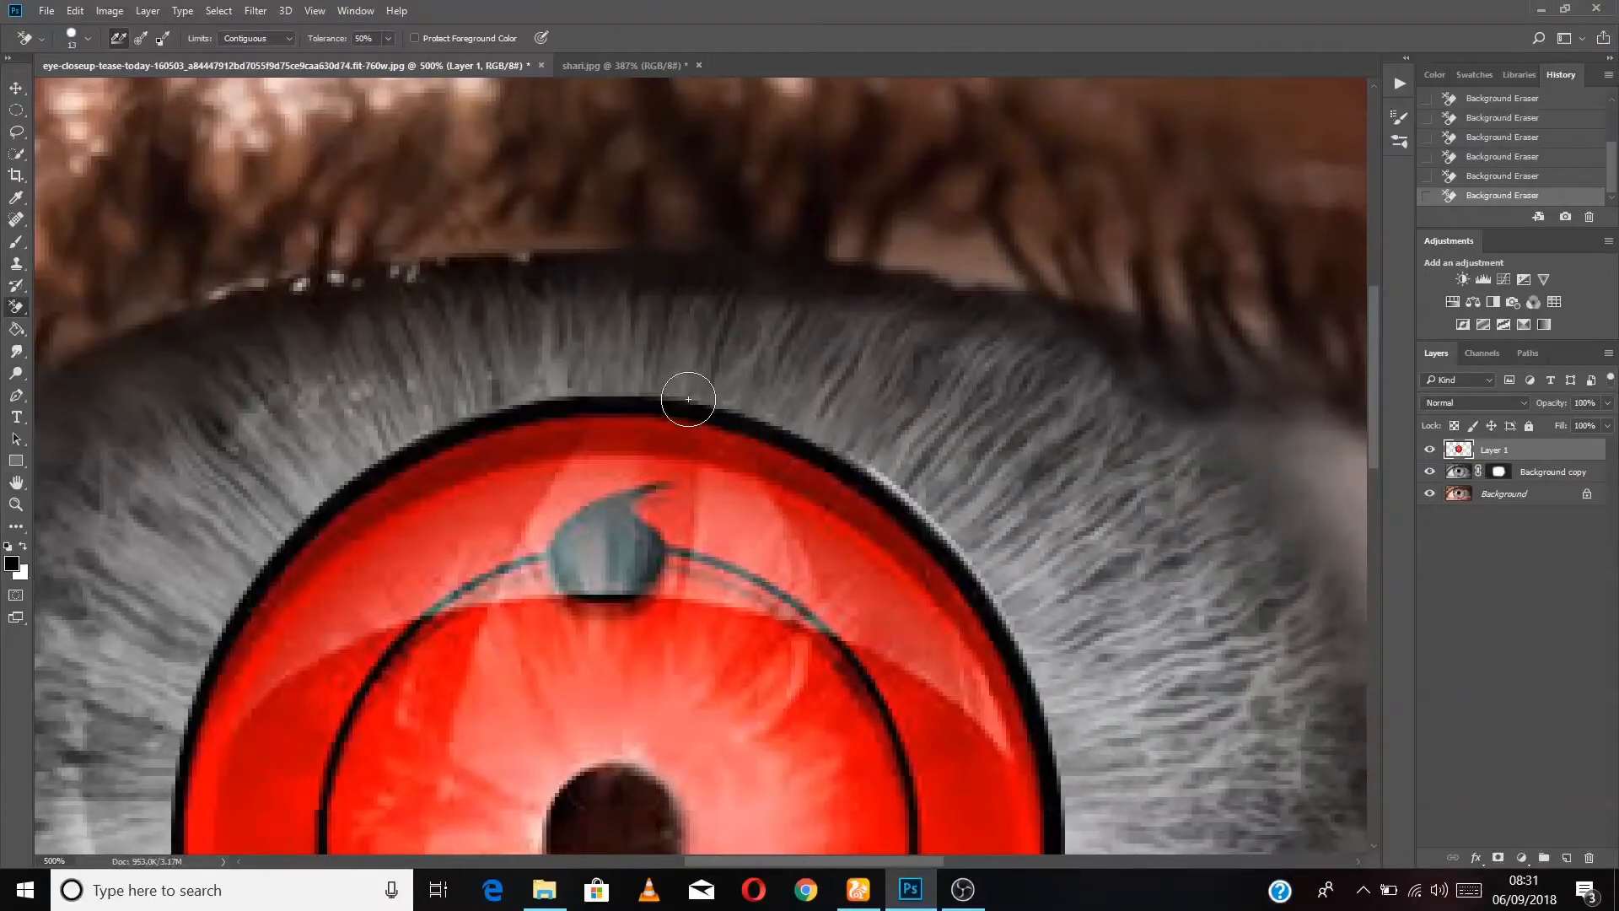
left_click(908, 500)
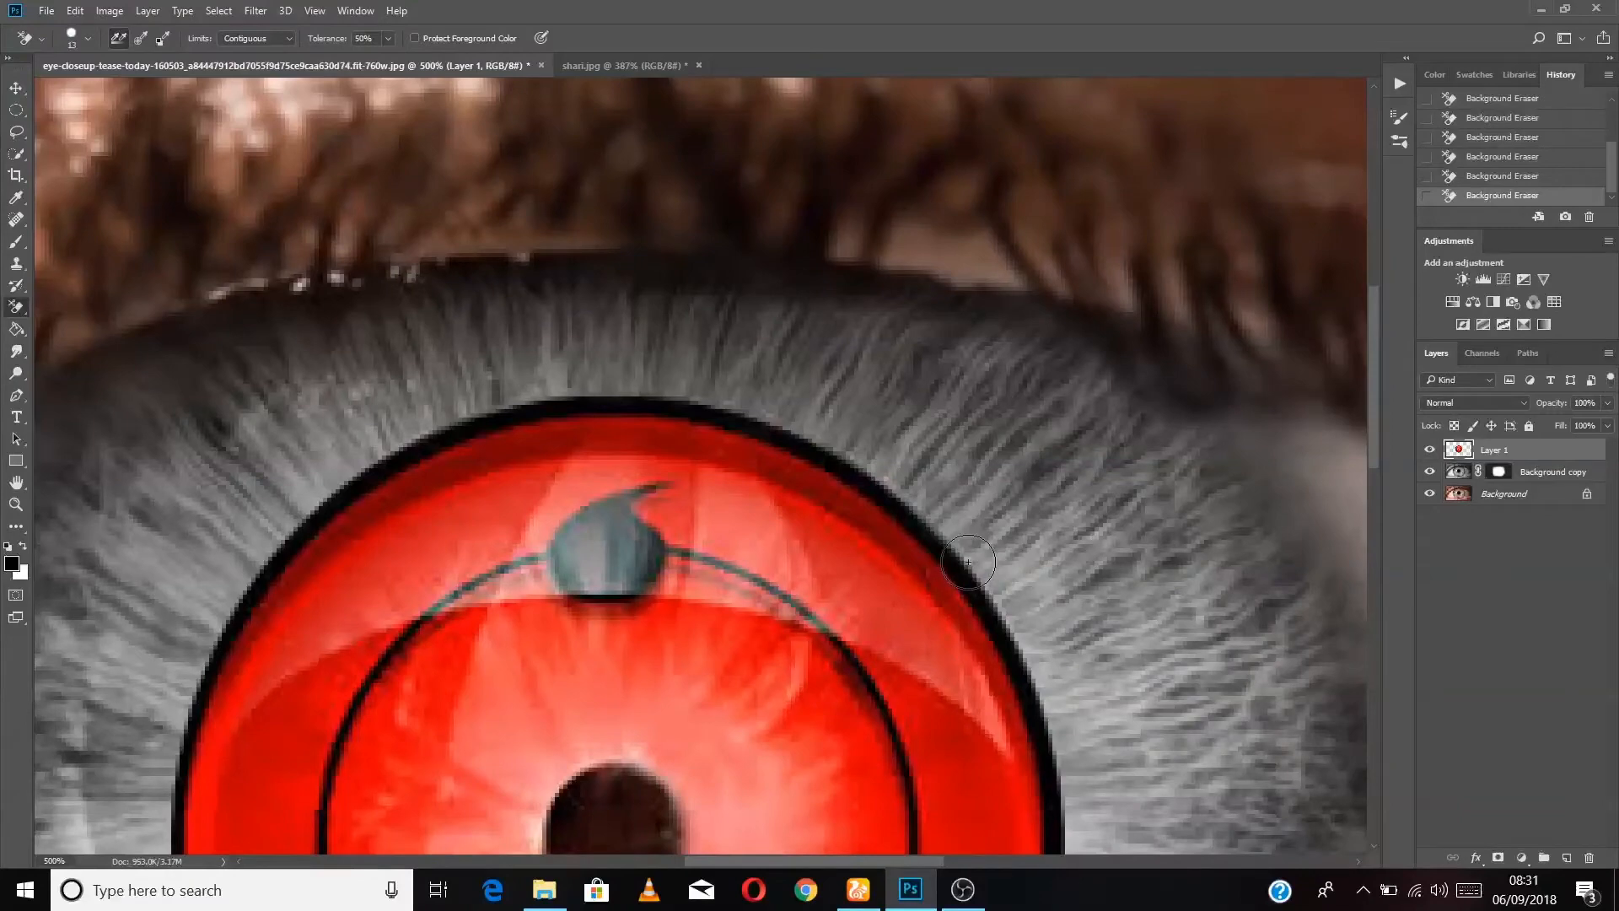
Step: Free-transform the red eye layer to about 176% width and 156% height so it covers the whole grey iris
key("ctrl+0")
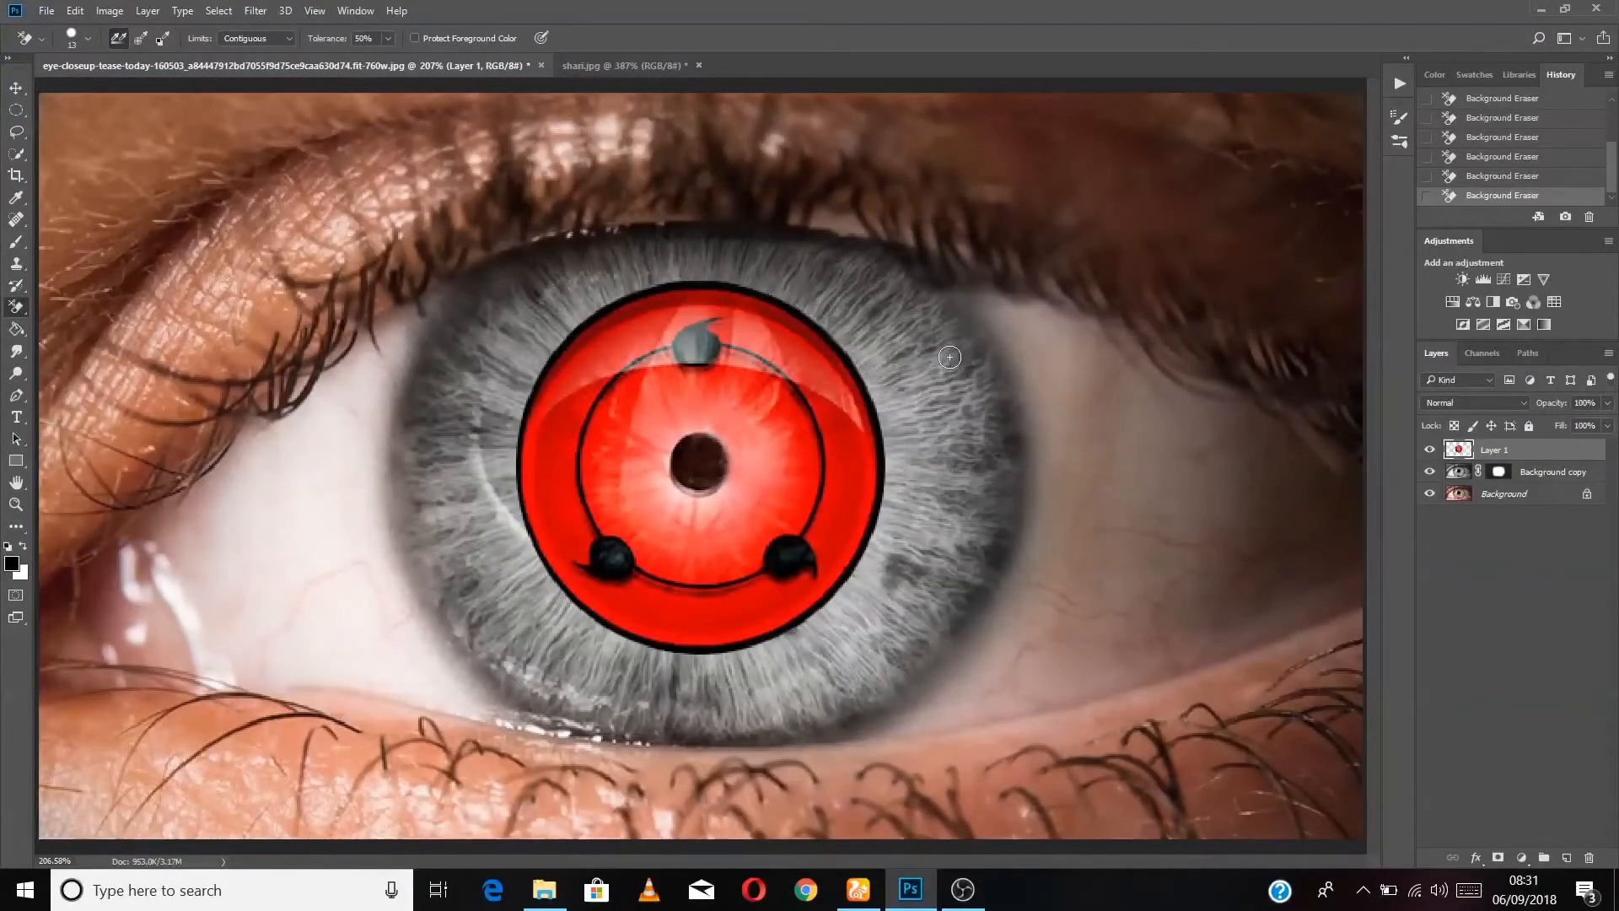
left_click(23, 506)
right_click(288, 397)
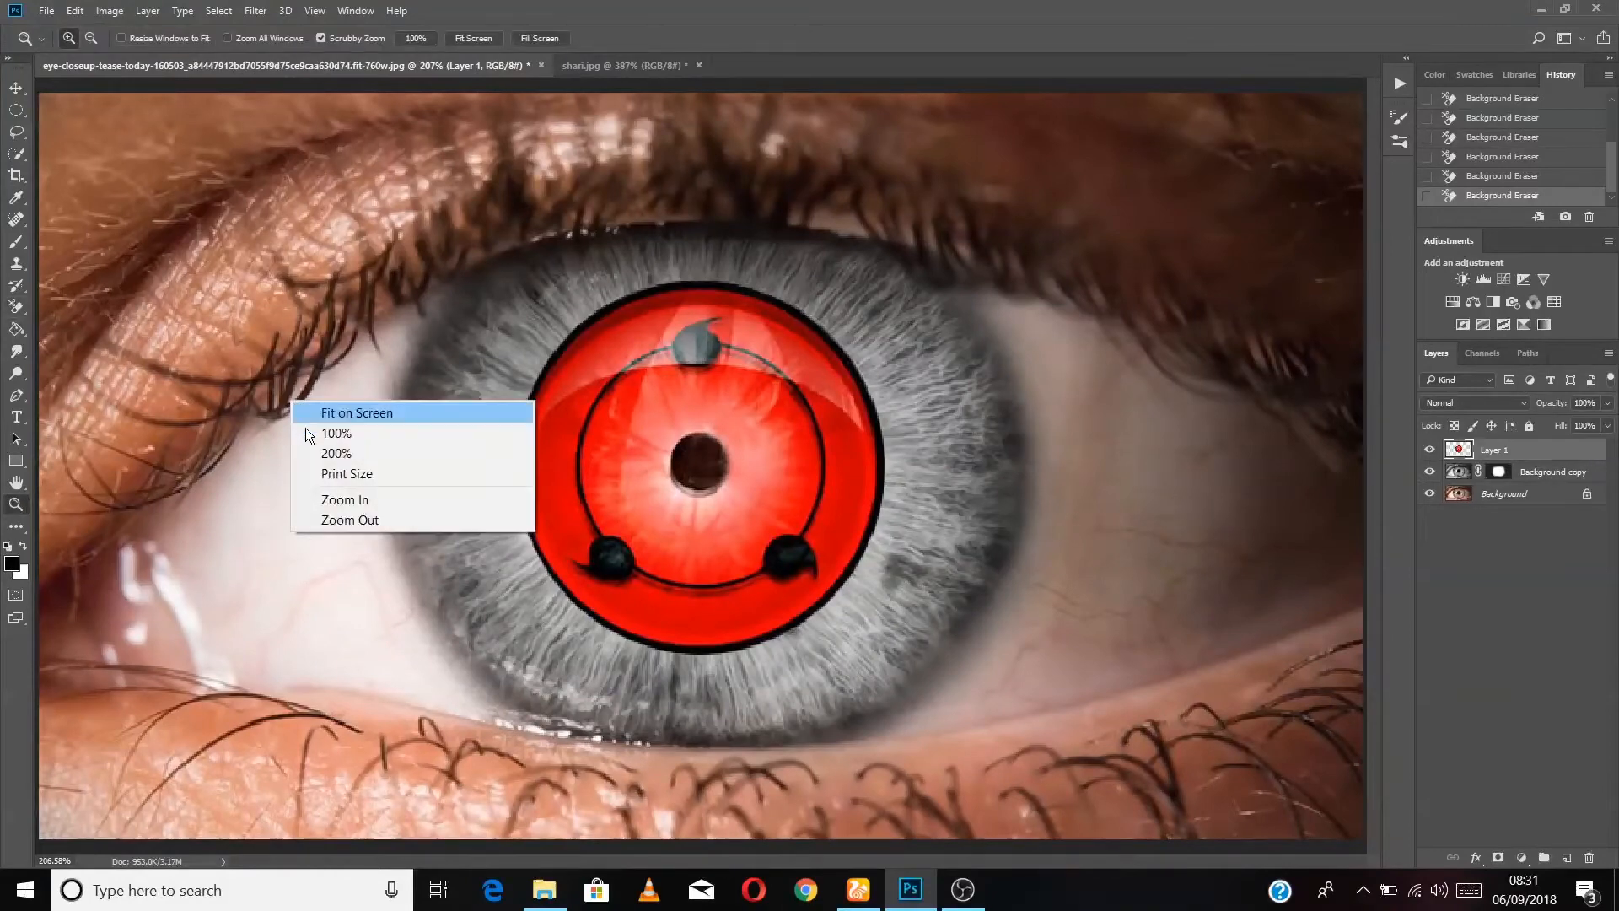
left_click(335, 521)
right_click(350, 472)
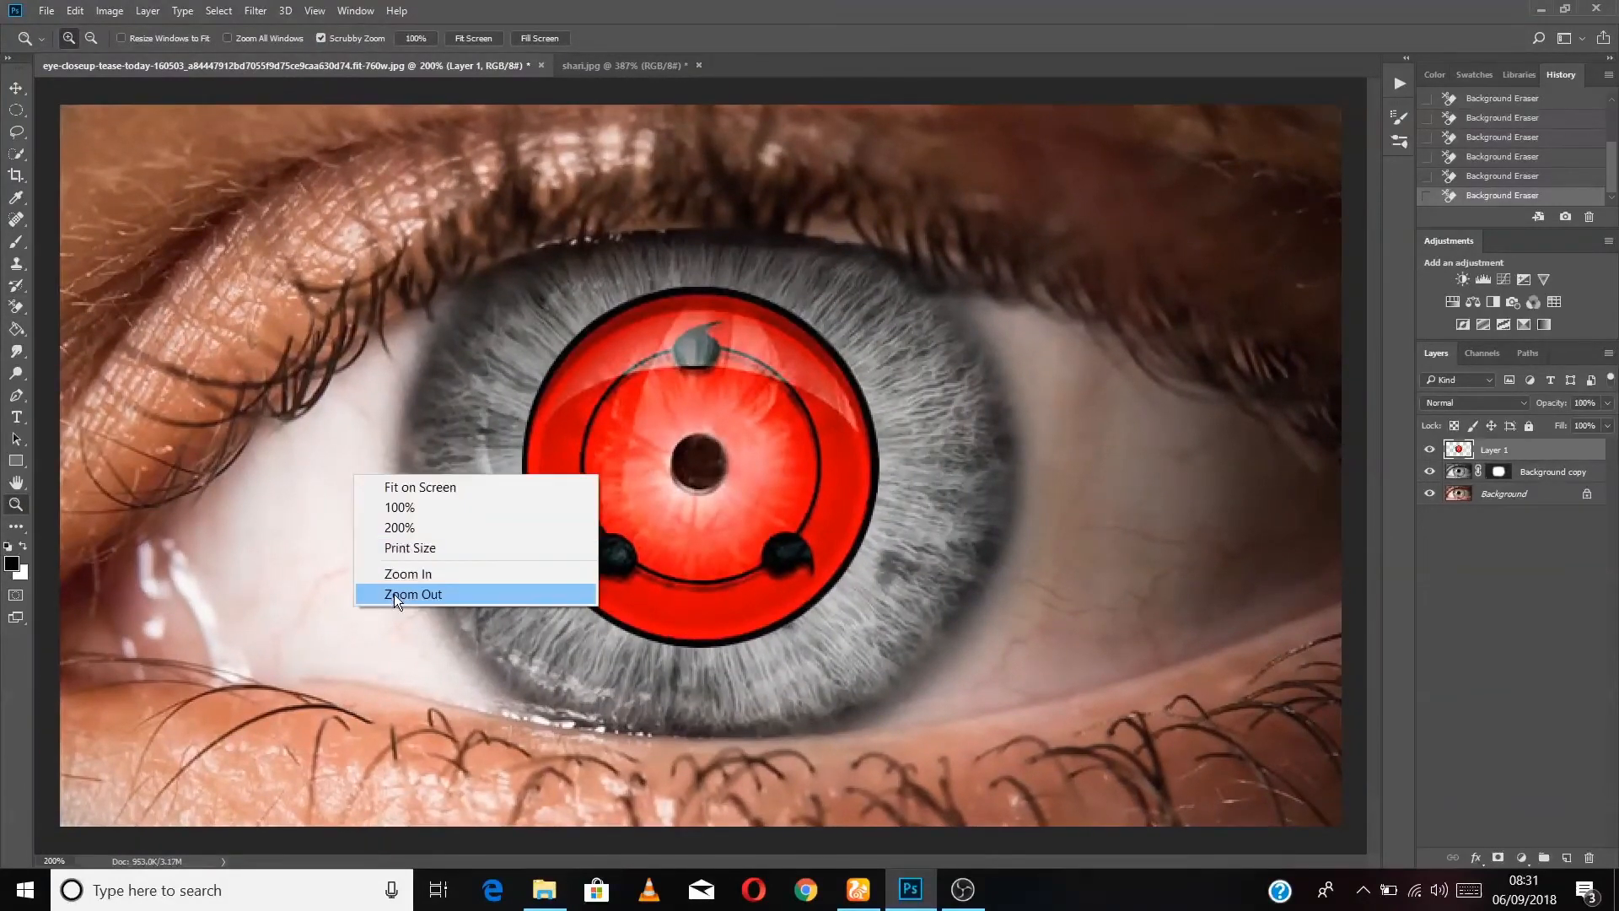
left_click(392, 594)
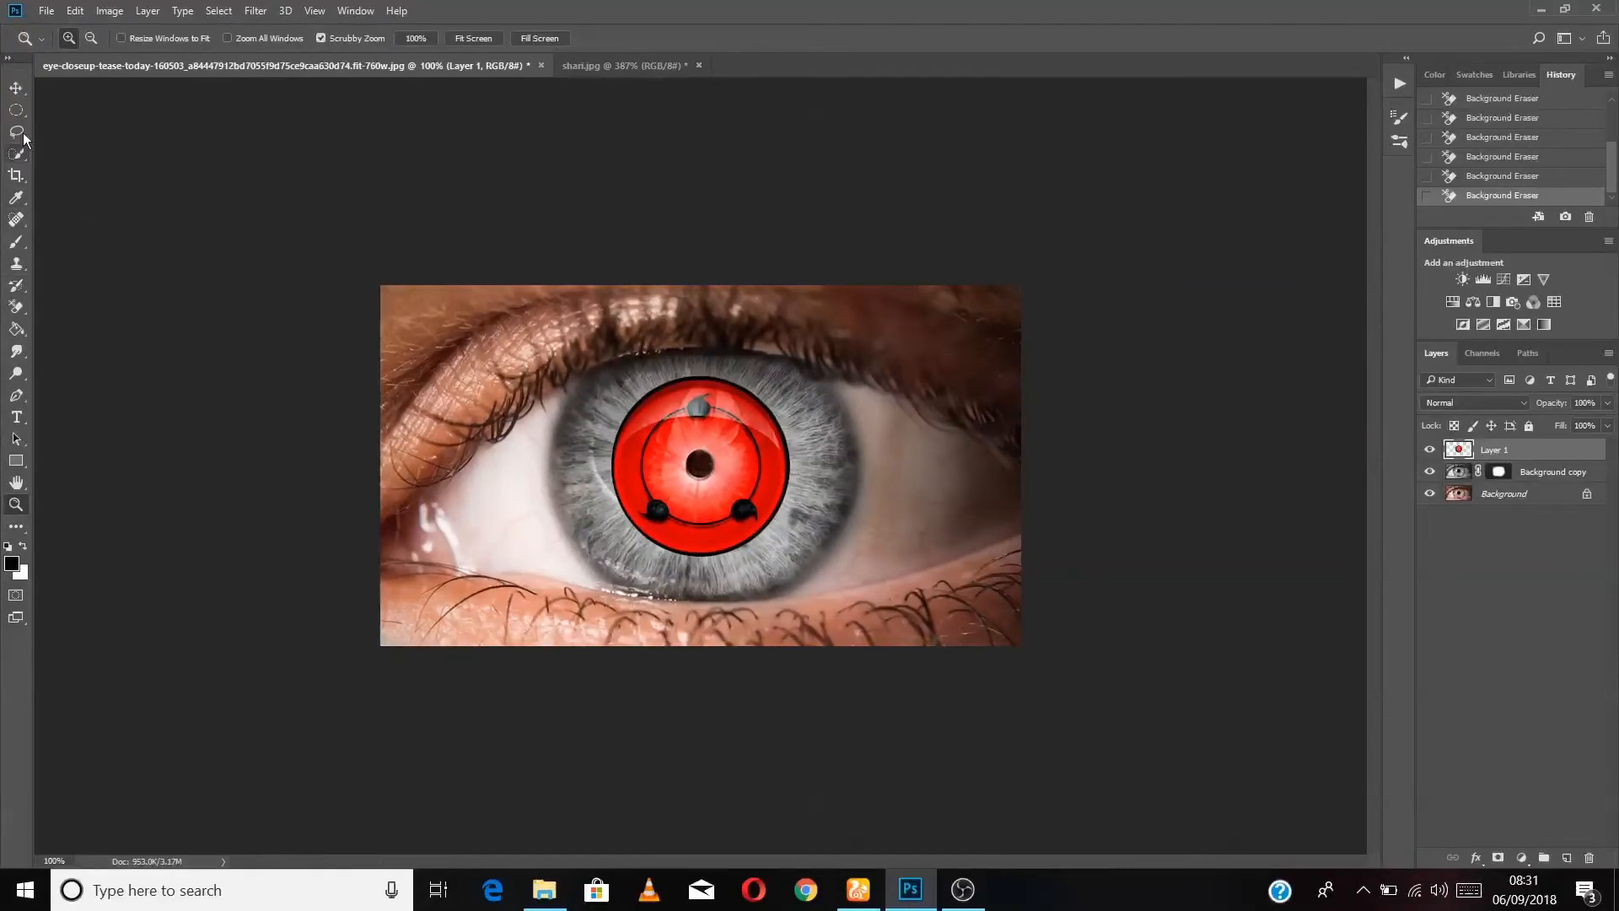
key("ctrl+t")
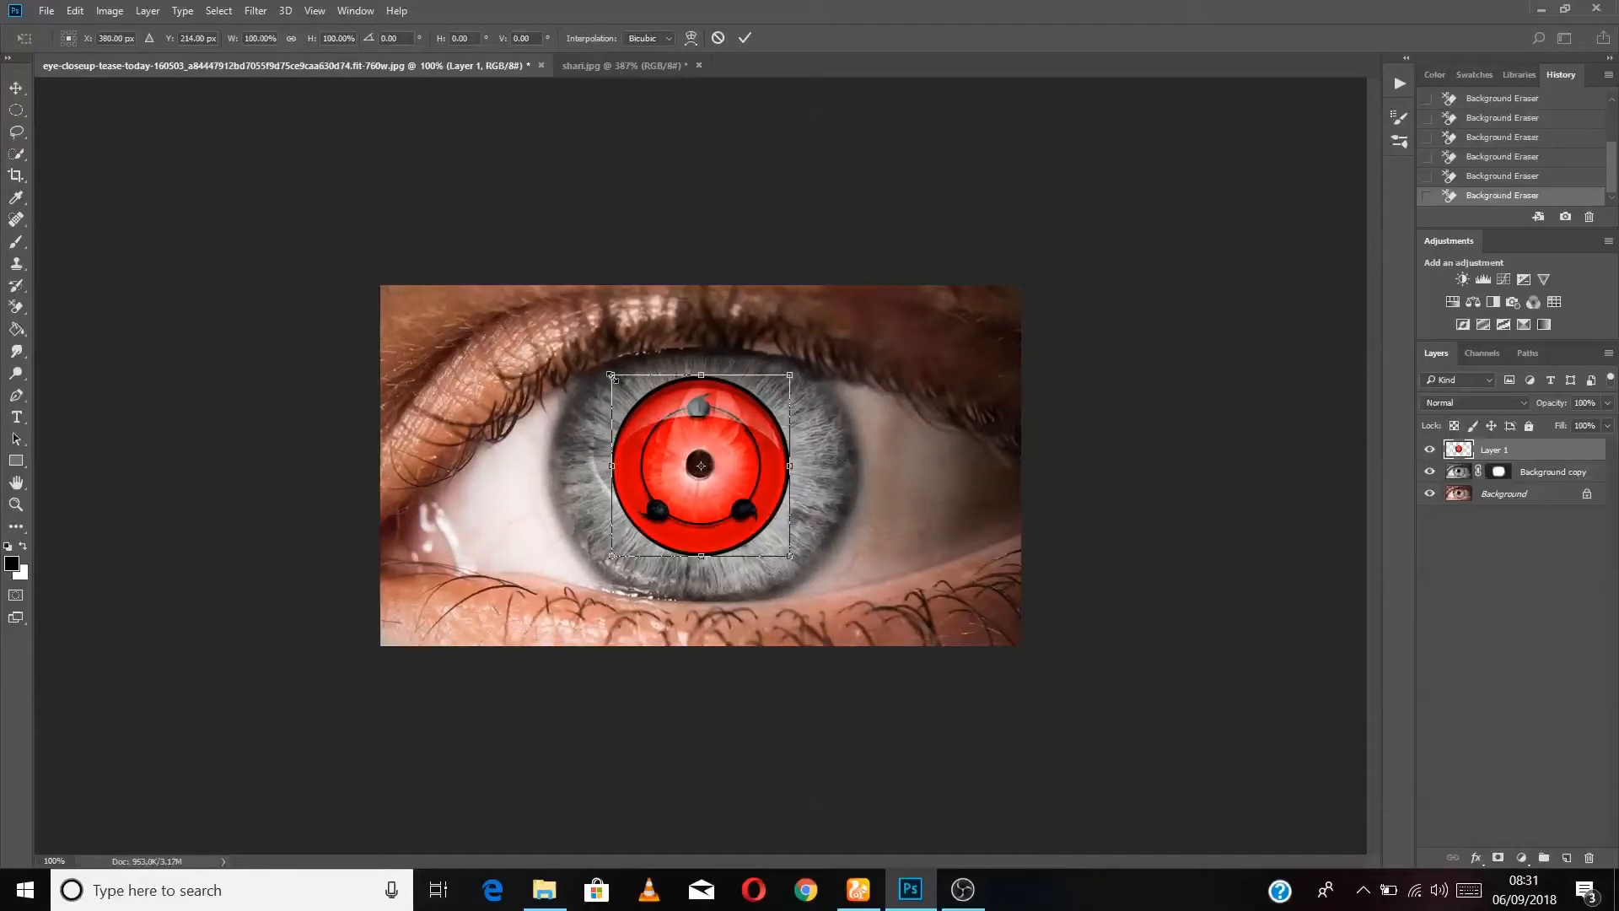
left_click_drag(613, 376, 552, 351)
left_click_drag(790, 556, 859, 604)
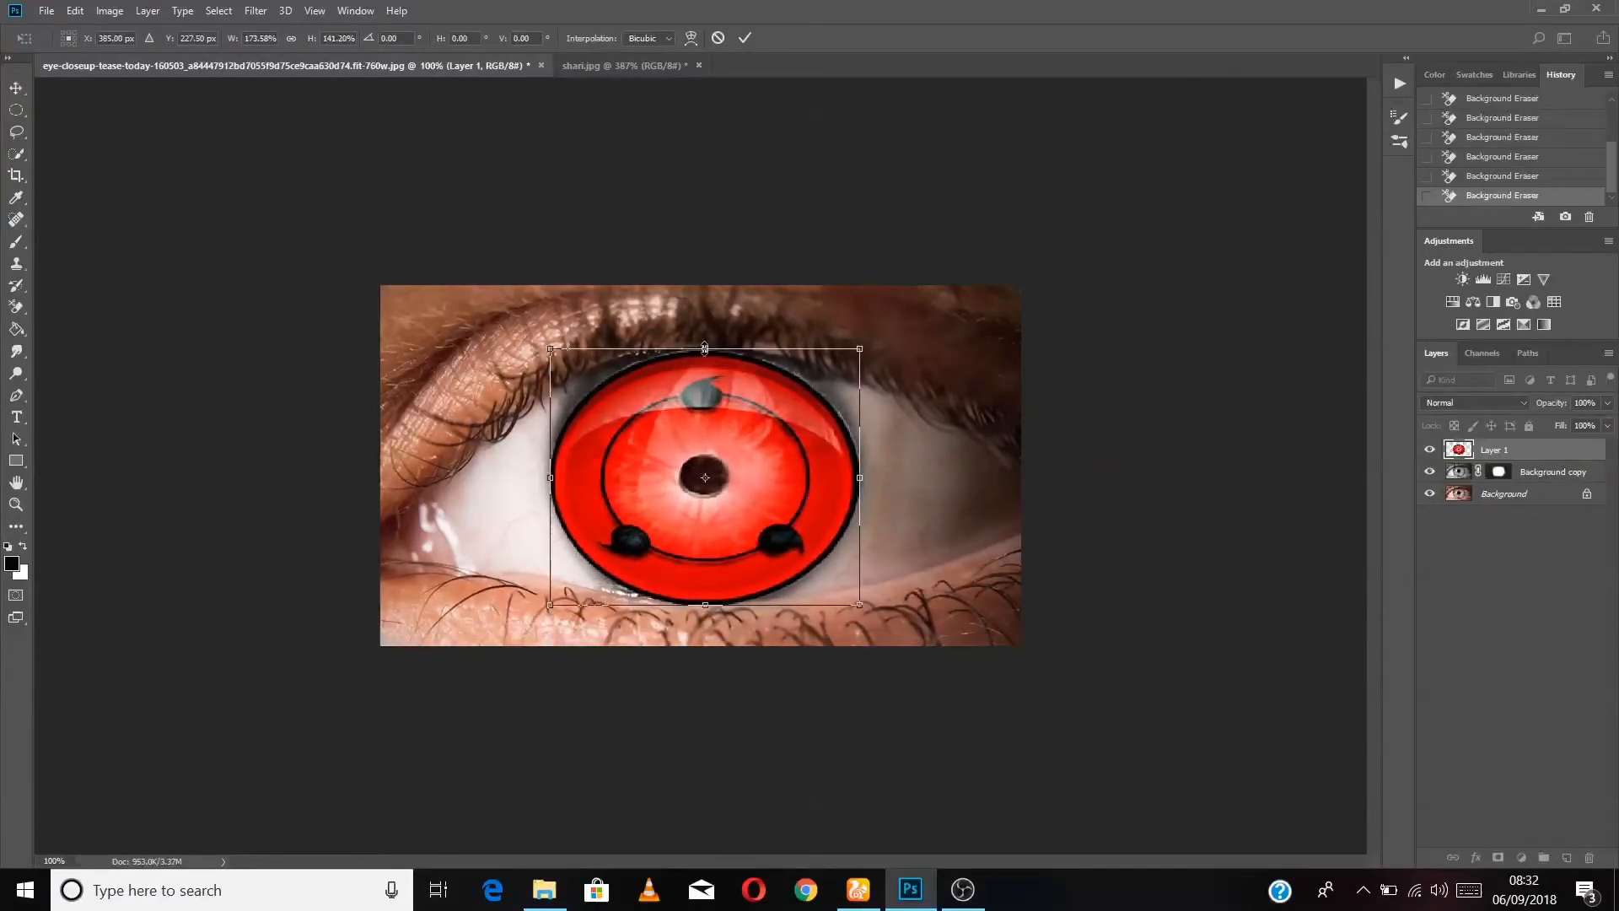
left_click_drag(705, 348, 691, 325)
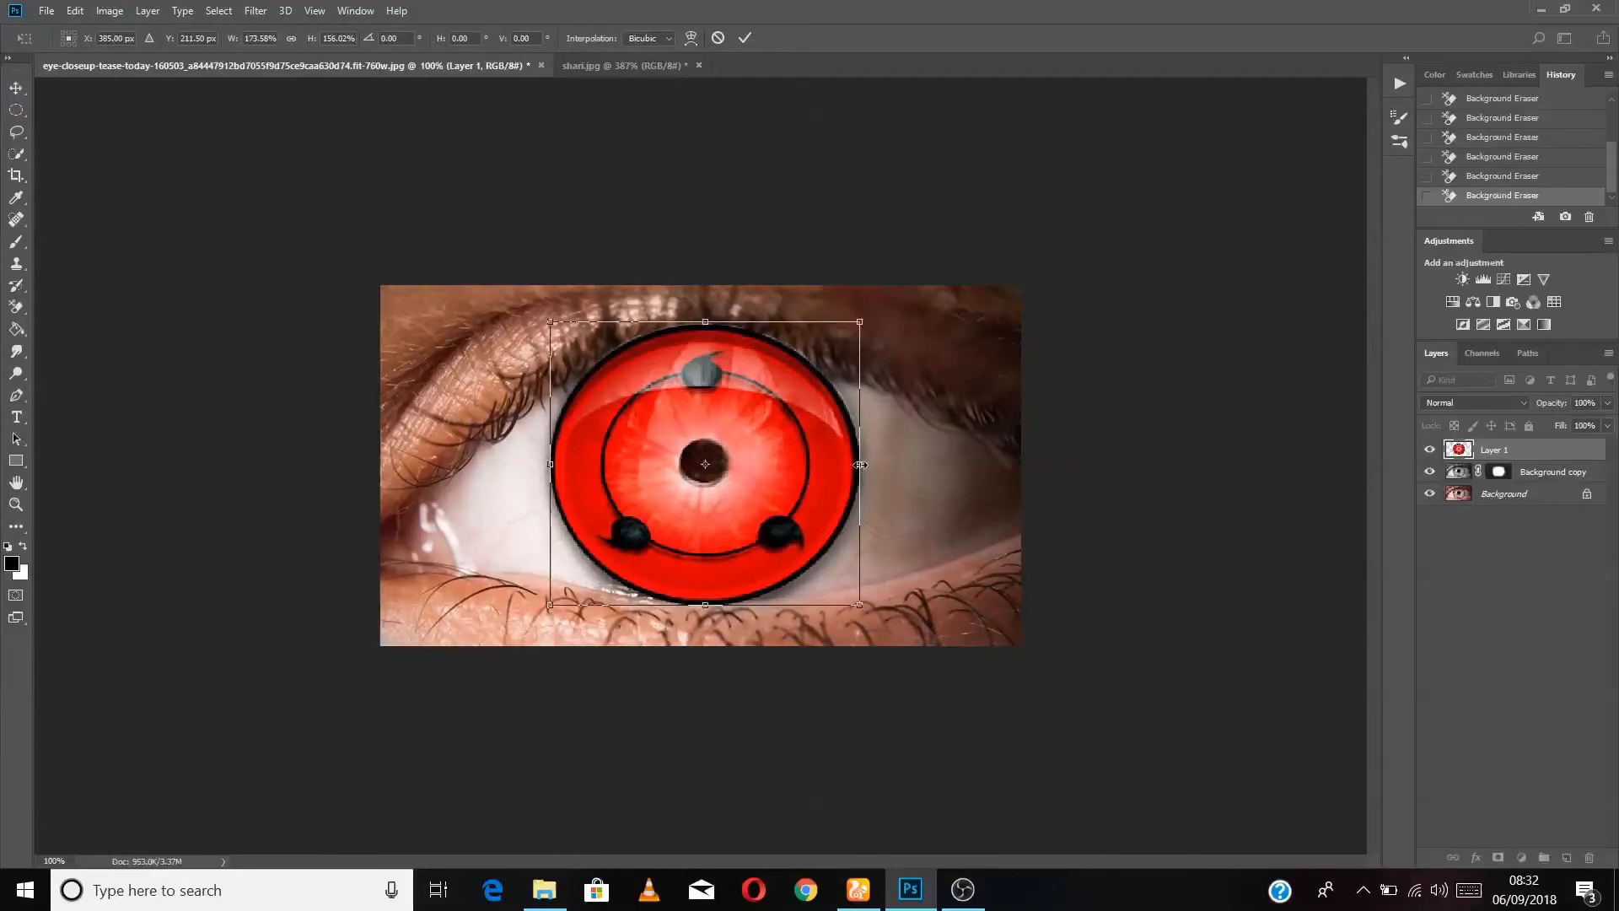
left_click_drag(860, 464, 862, 466)
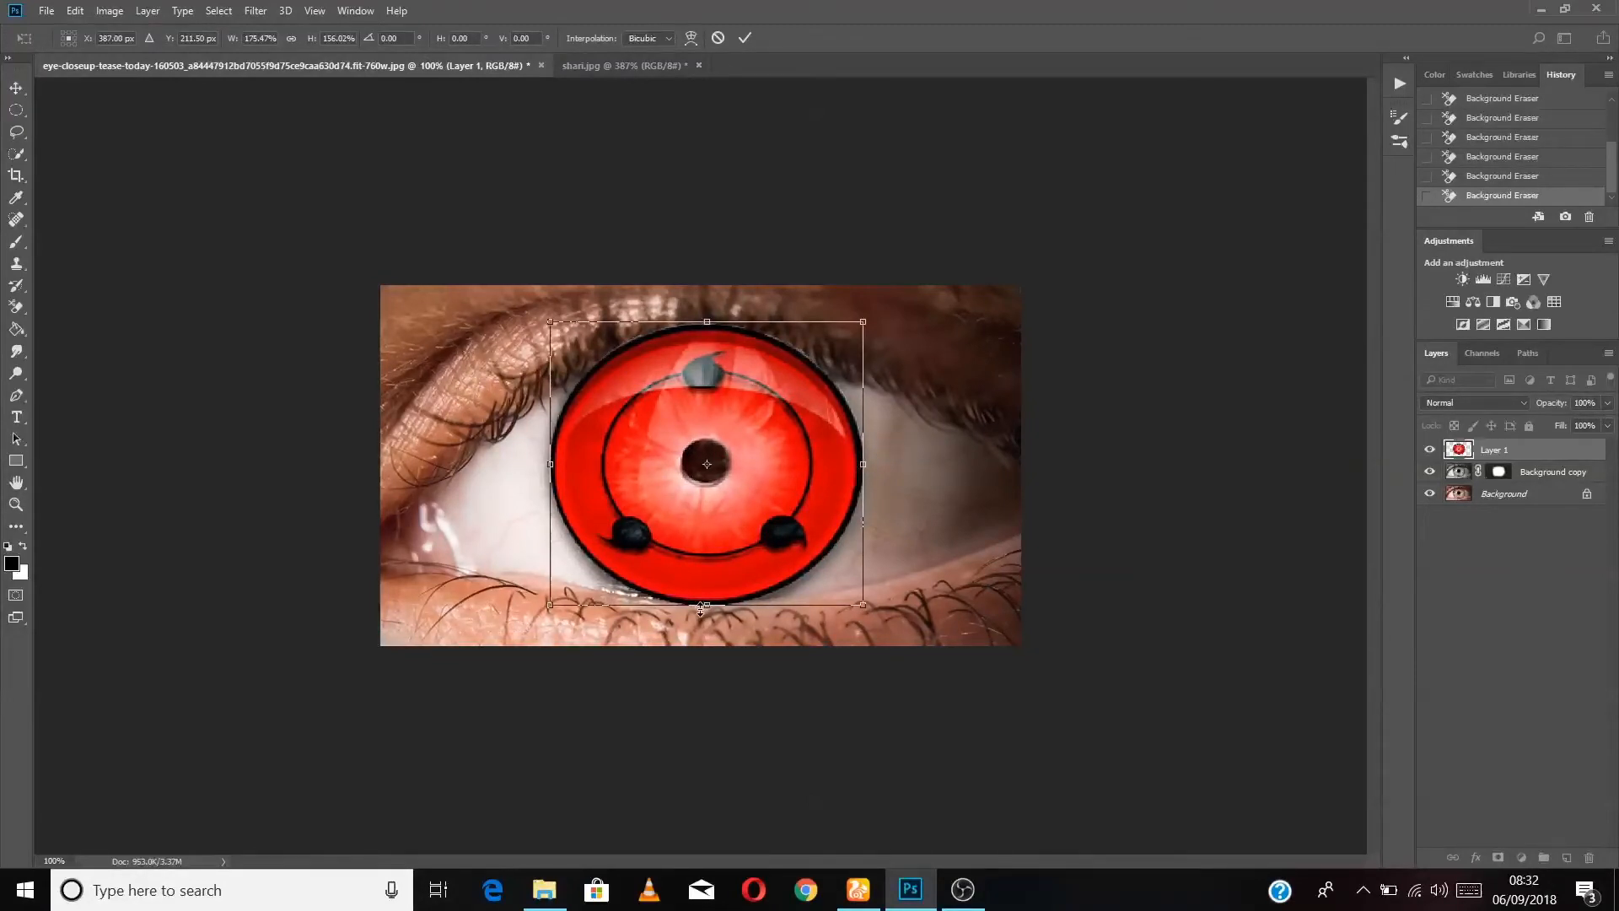
left_click_drag(701, 607, 548, 605)
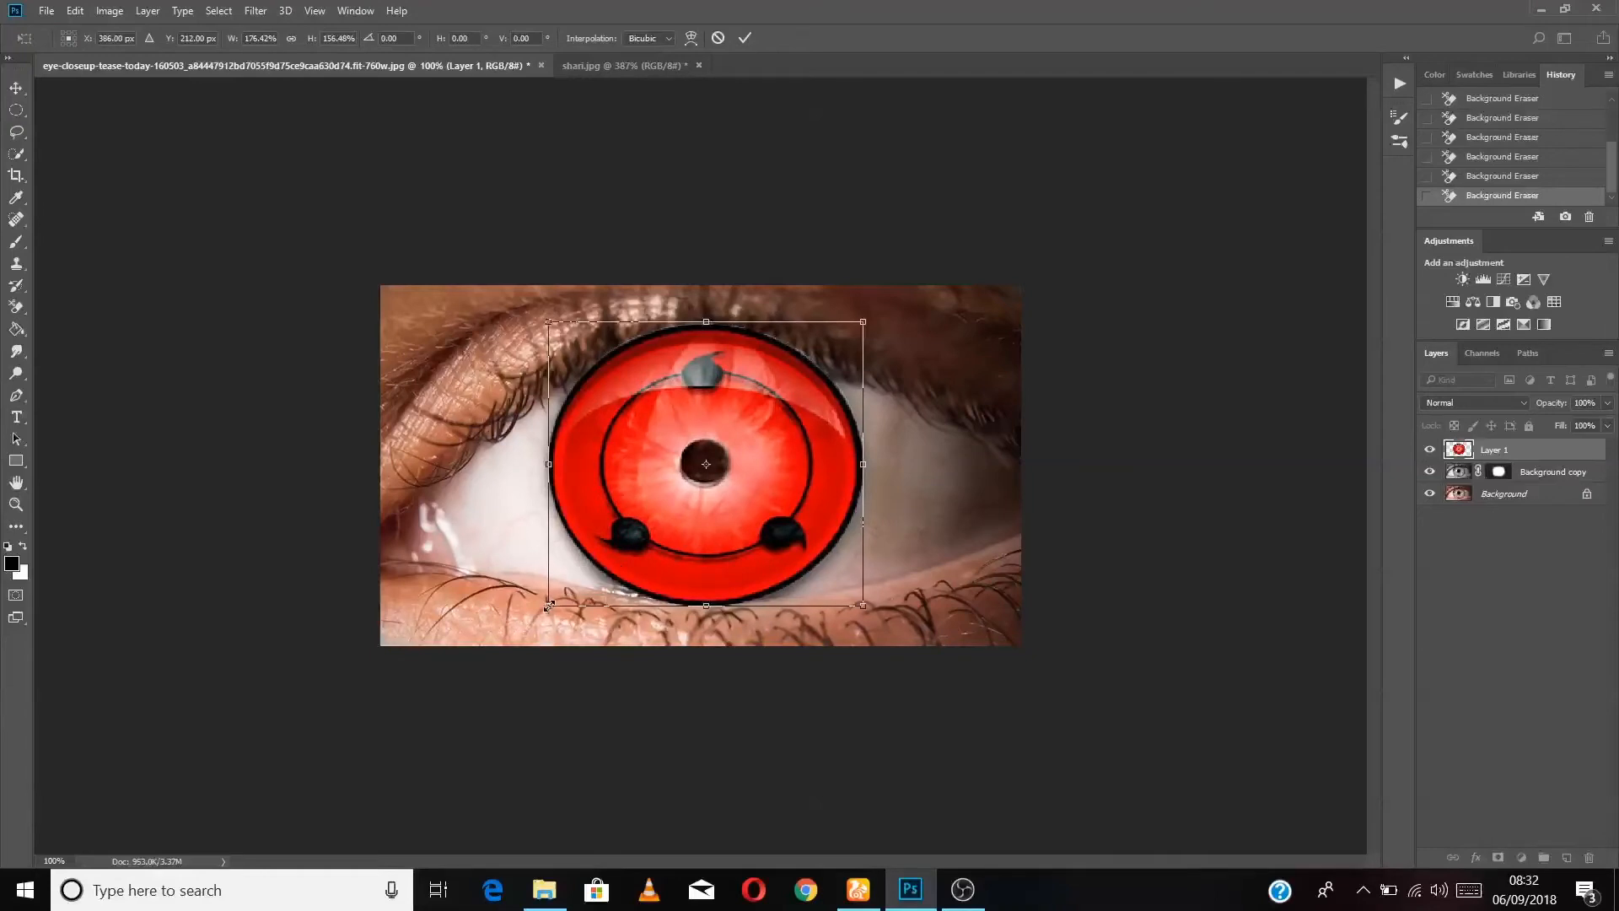
key("Return")
Step: Set the blend mode of the red eye layer to Overlay
key("z")
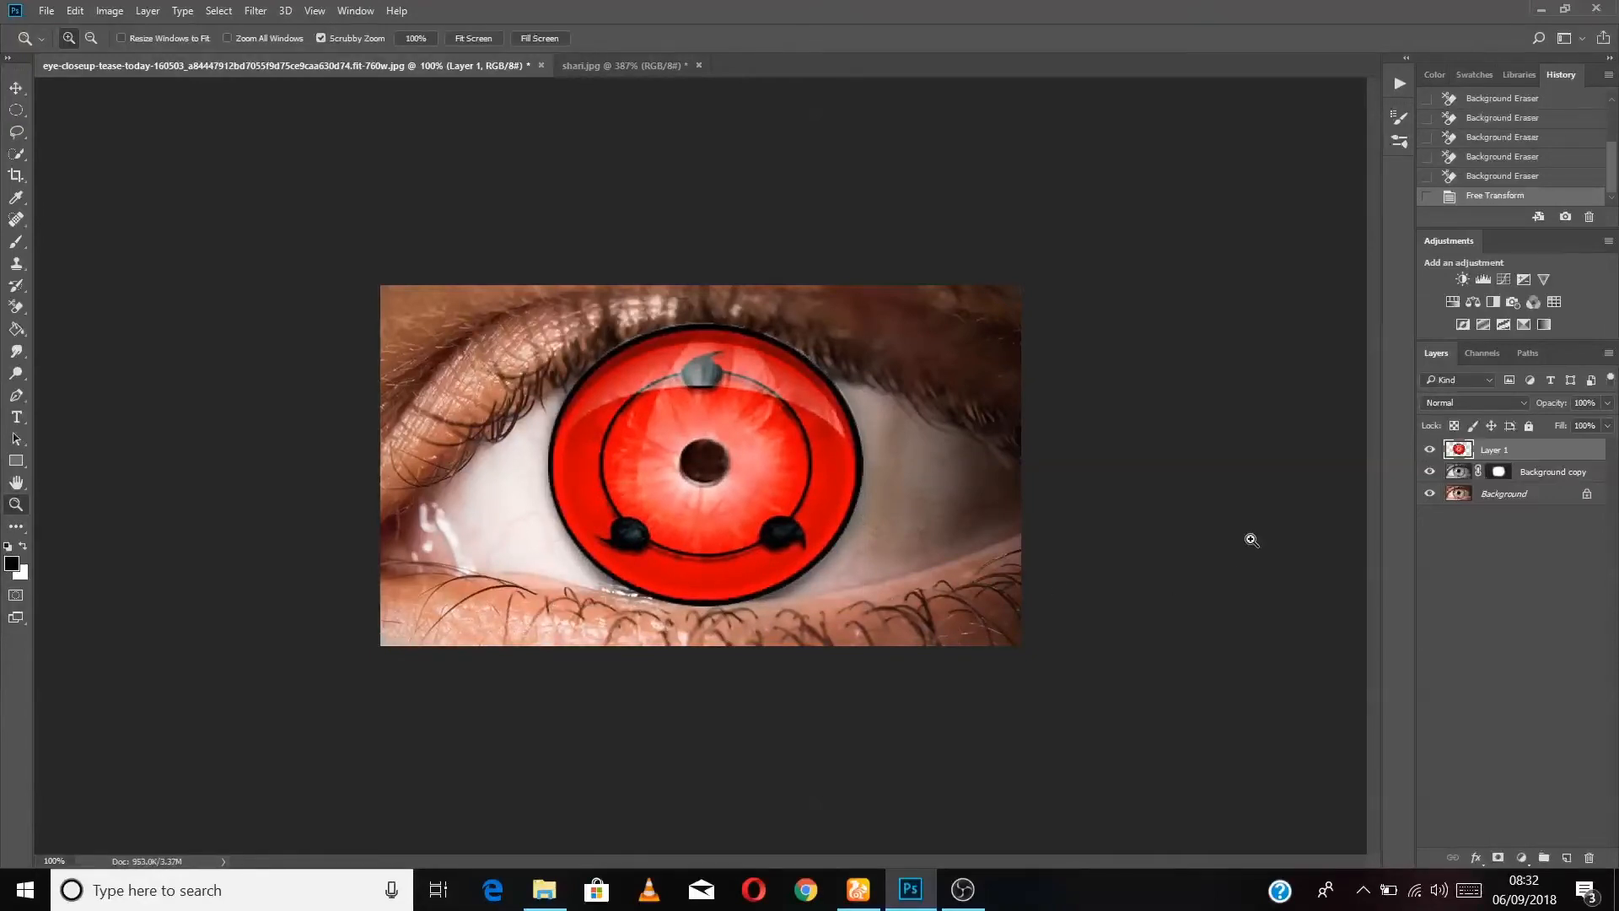
left_click(1504, 403)
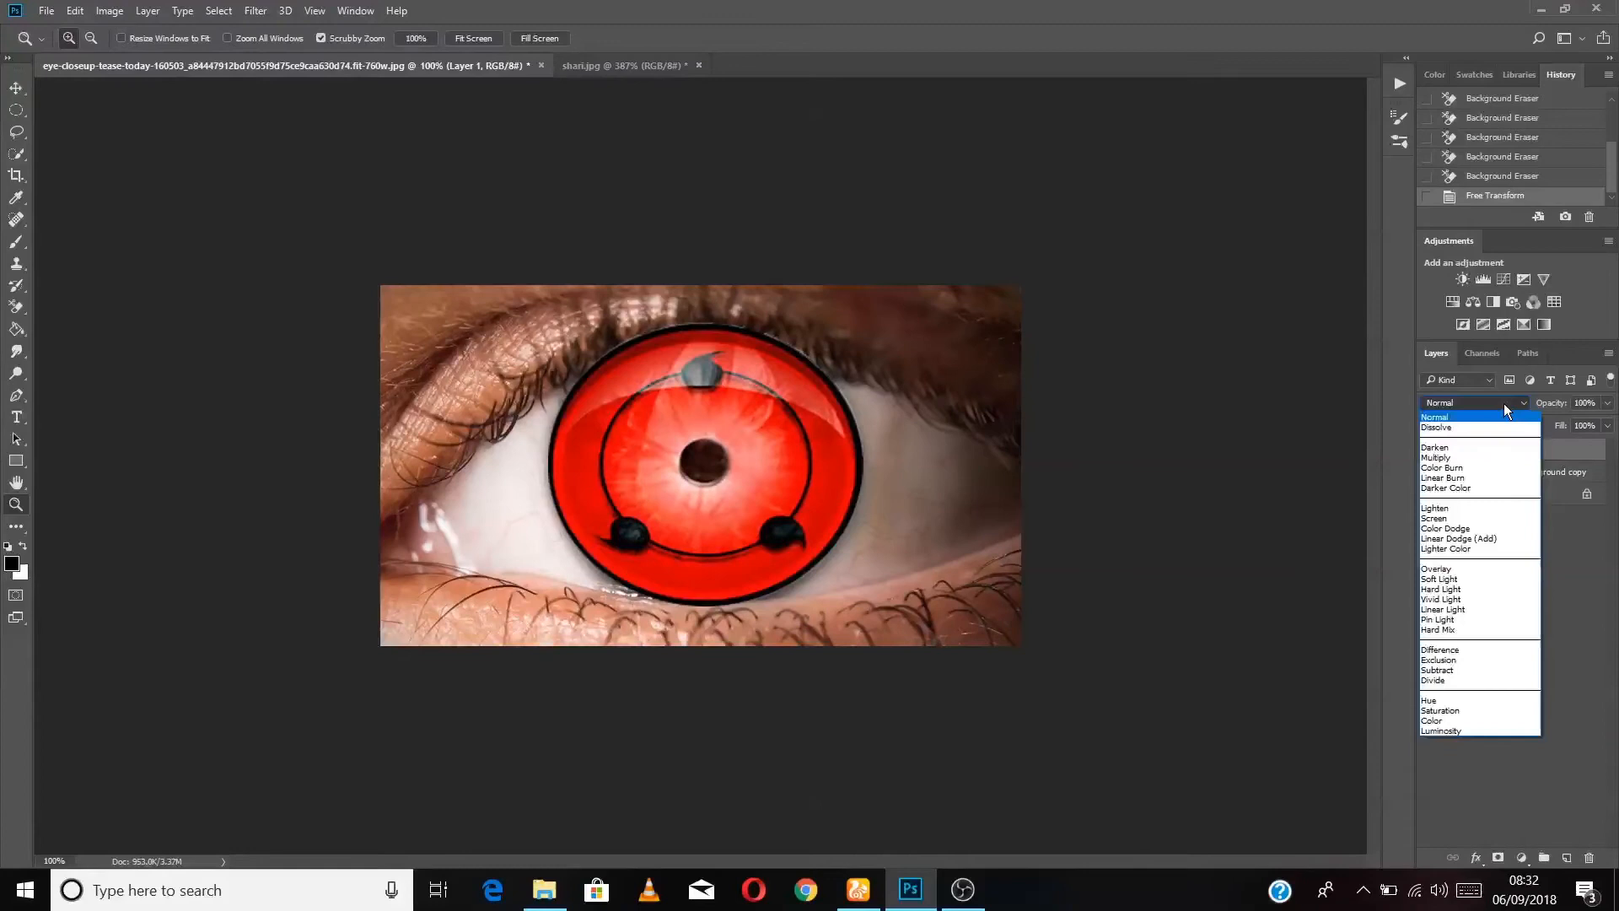
left_click(1472, 568)
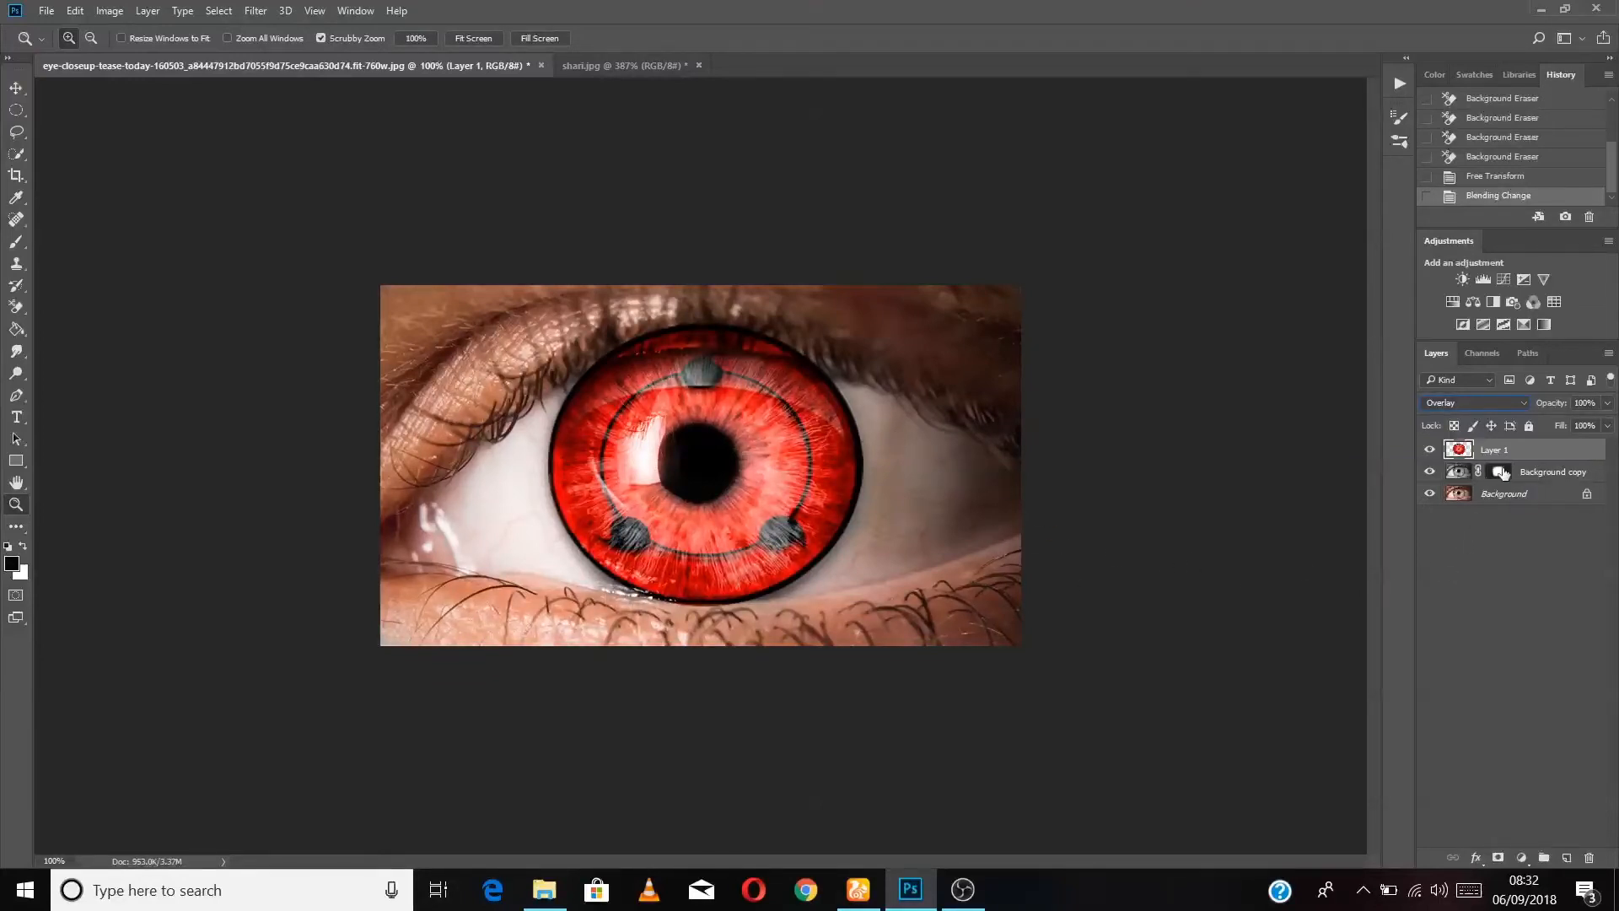
Step: Add a layer mask to the red eye layer and brush black along the upper eyelid to hide the overlapping red
left_click(1497, 858)
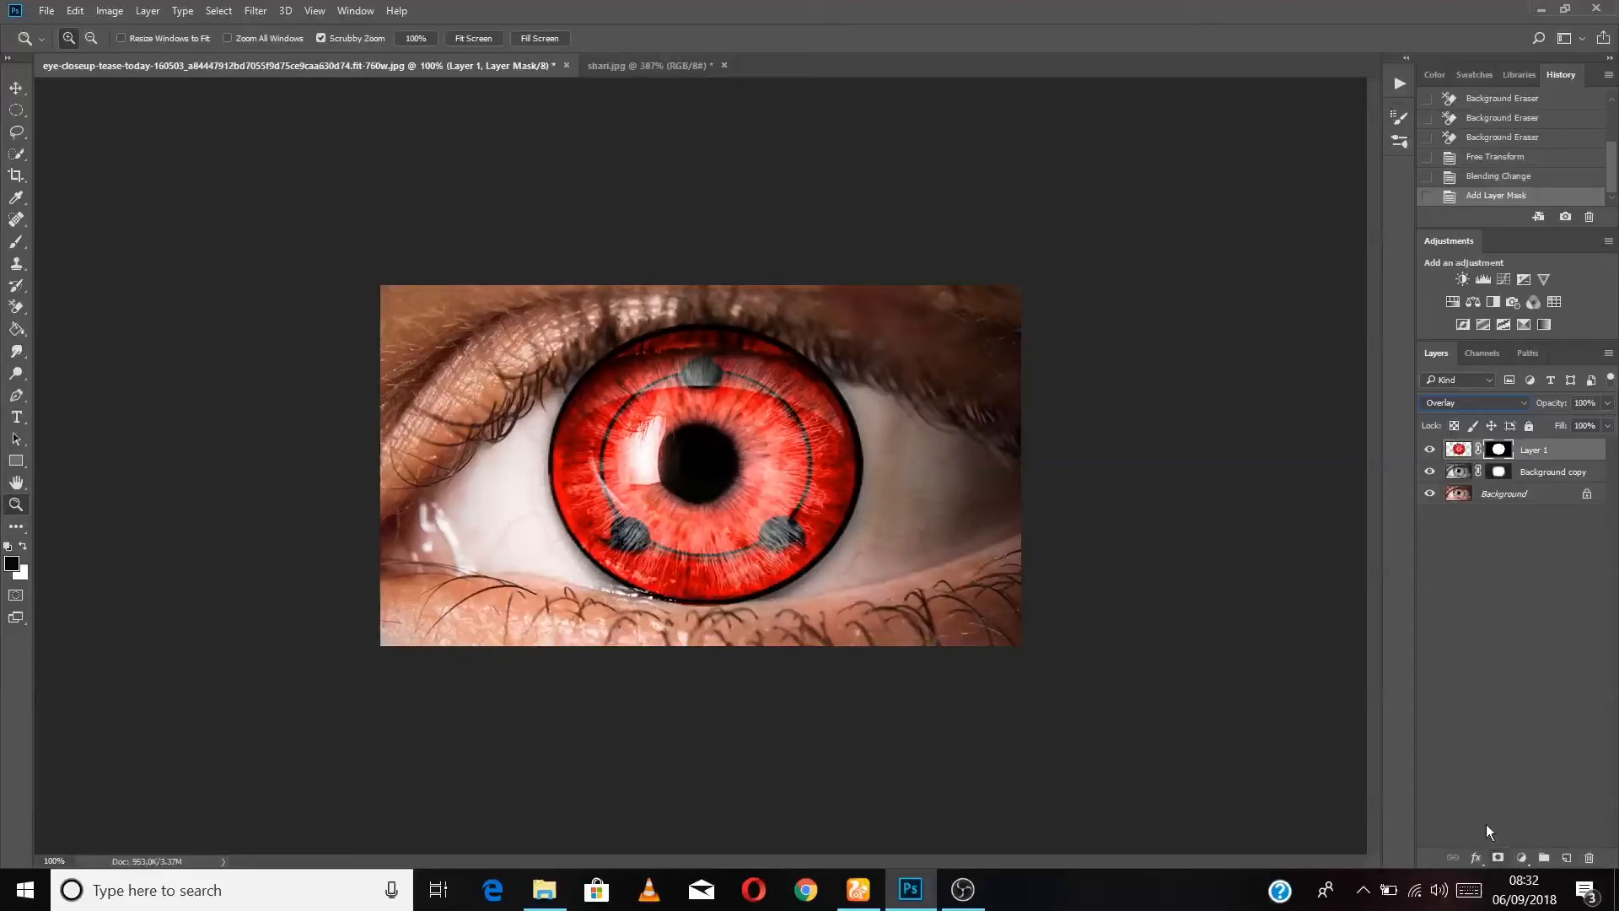
left_click(16, 242)
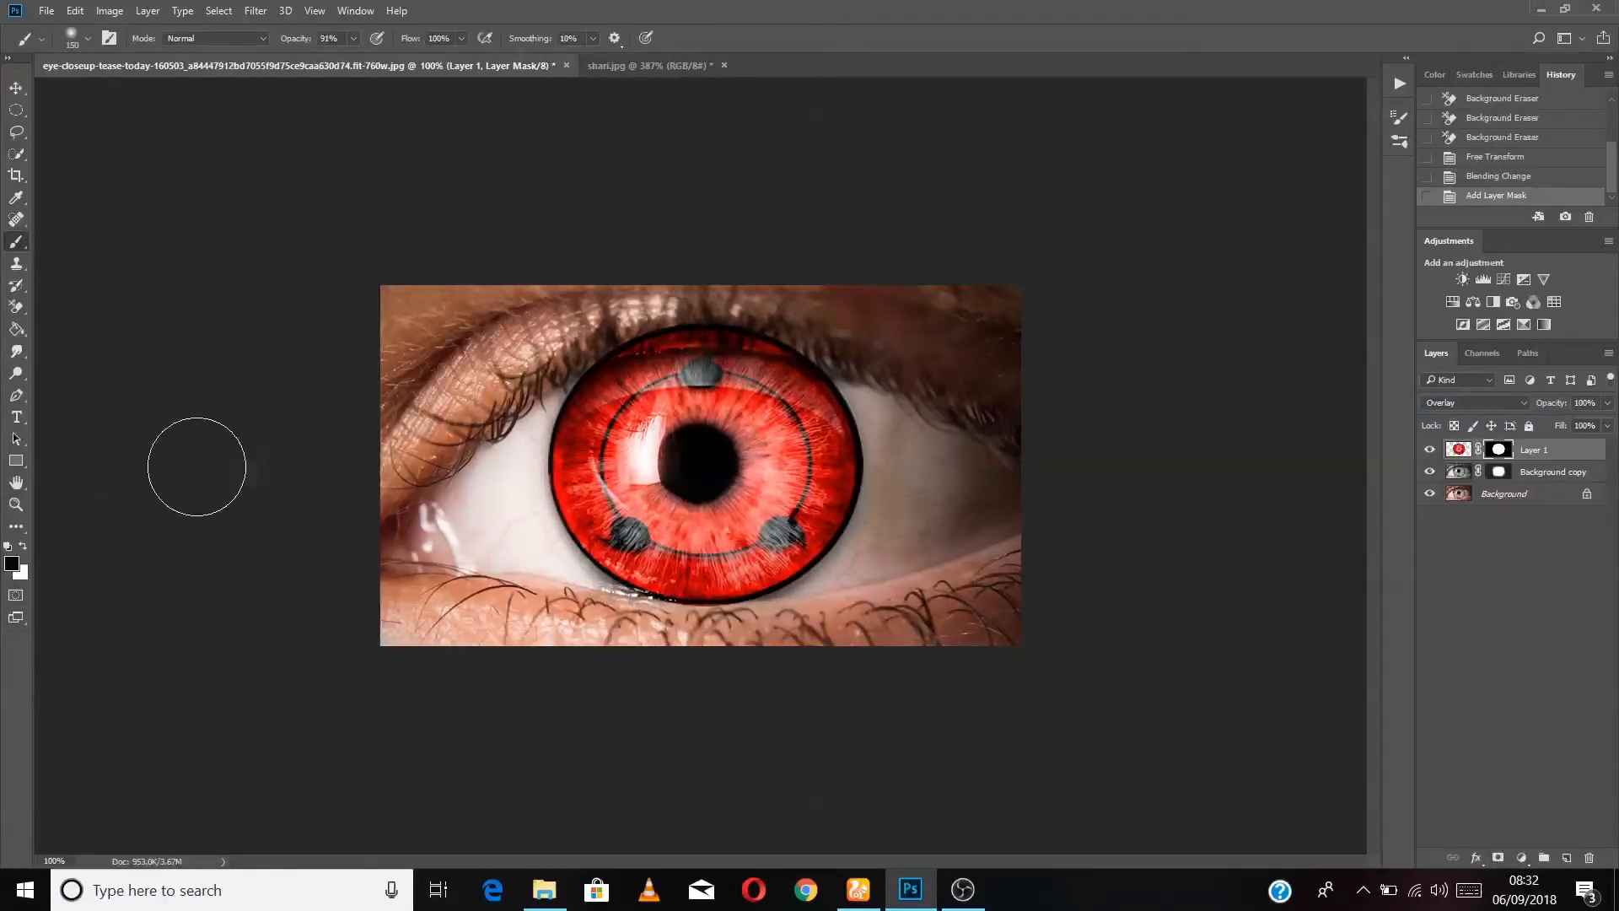
mouse_move(591, 291)
left_mouse_down()
mouse_move(658, 282)
mouse_move(622, 282)
mouse_move(758, 305)
mouse_move(712, 282)
mouse_move(813, 289)
mouse_move(604, 282)
mouse_move(842, 311)
mouse_move(748, 278)
mouse_move(763, 289)
left_mouse_up()
key("ctrl+z")
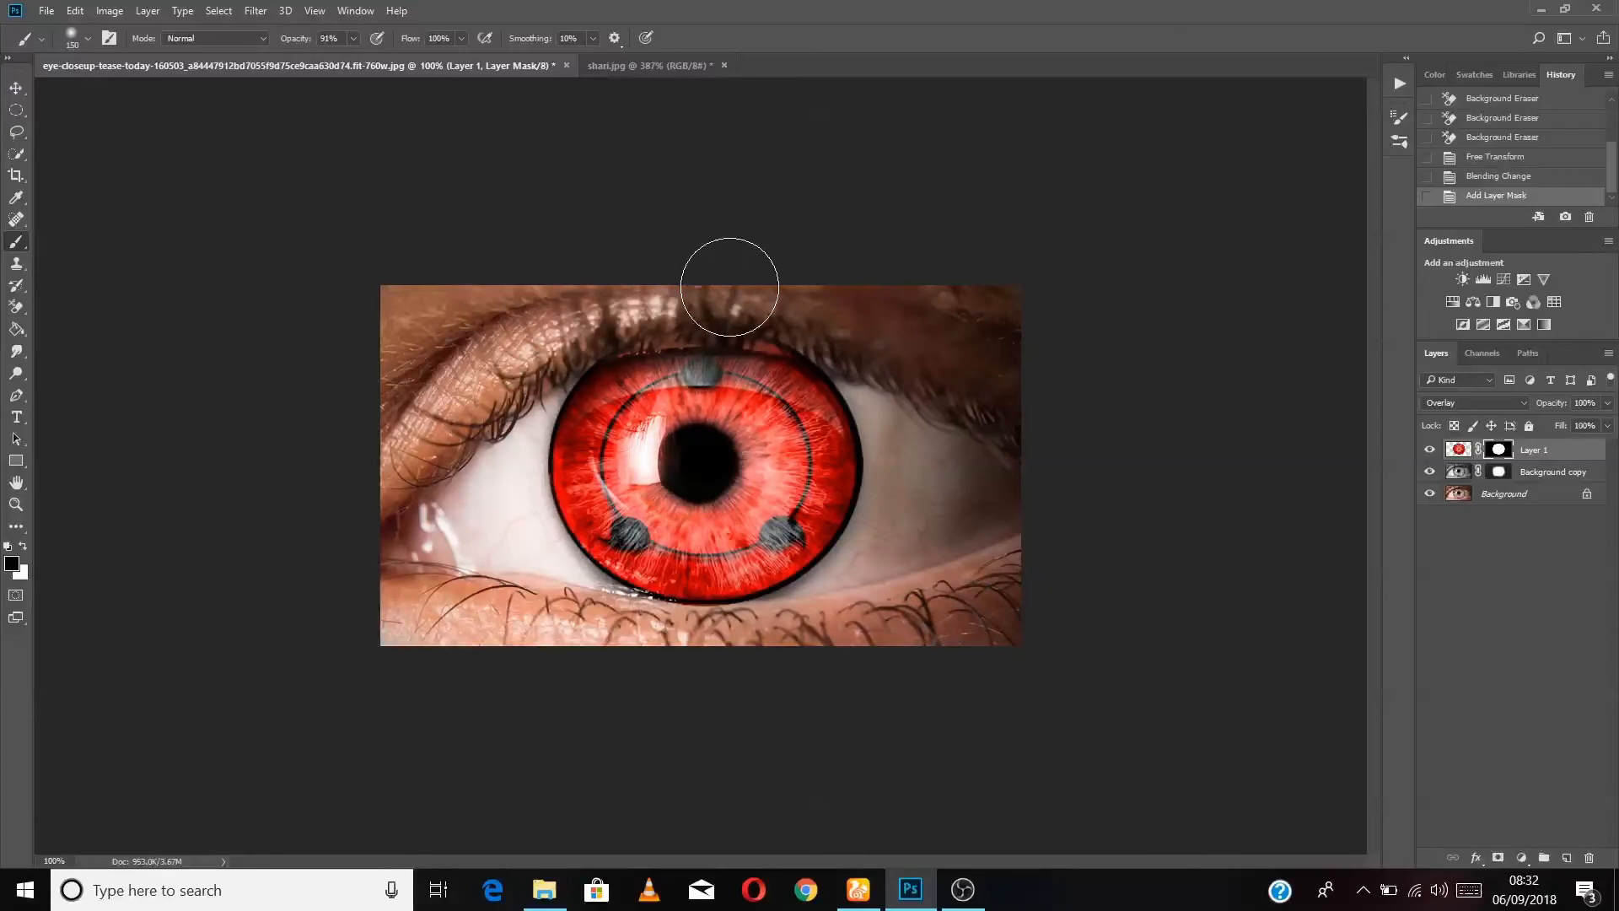
mouse_move(825, 311)
left_mouse_down()
mouse_move(742, 284)
mouse_move(610, 306)
mouse_move(683, 282)
mouse_move(858, 319)
left_mouse_up()
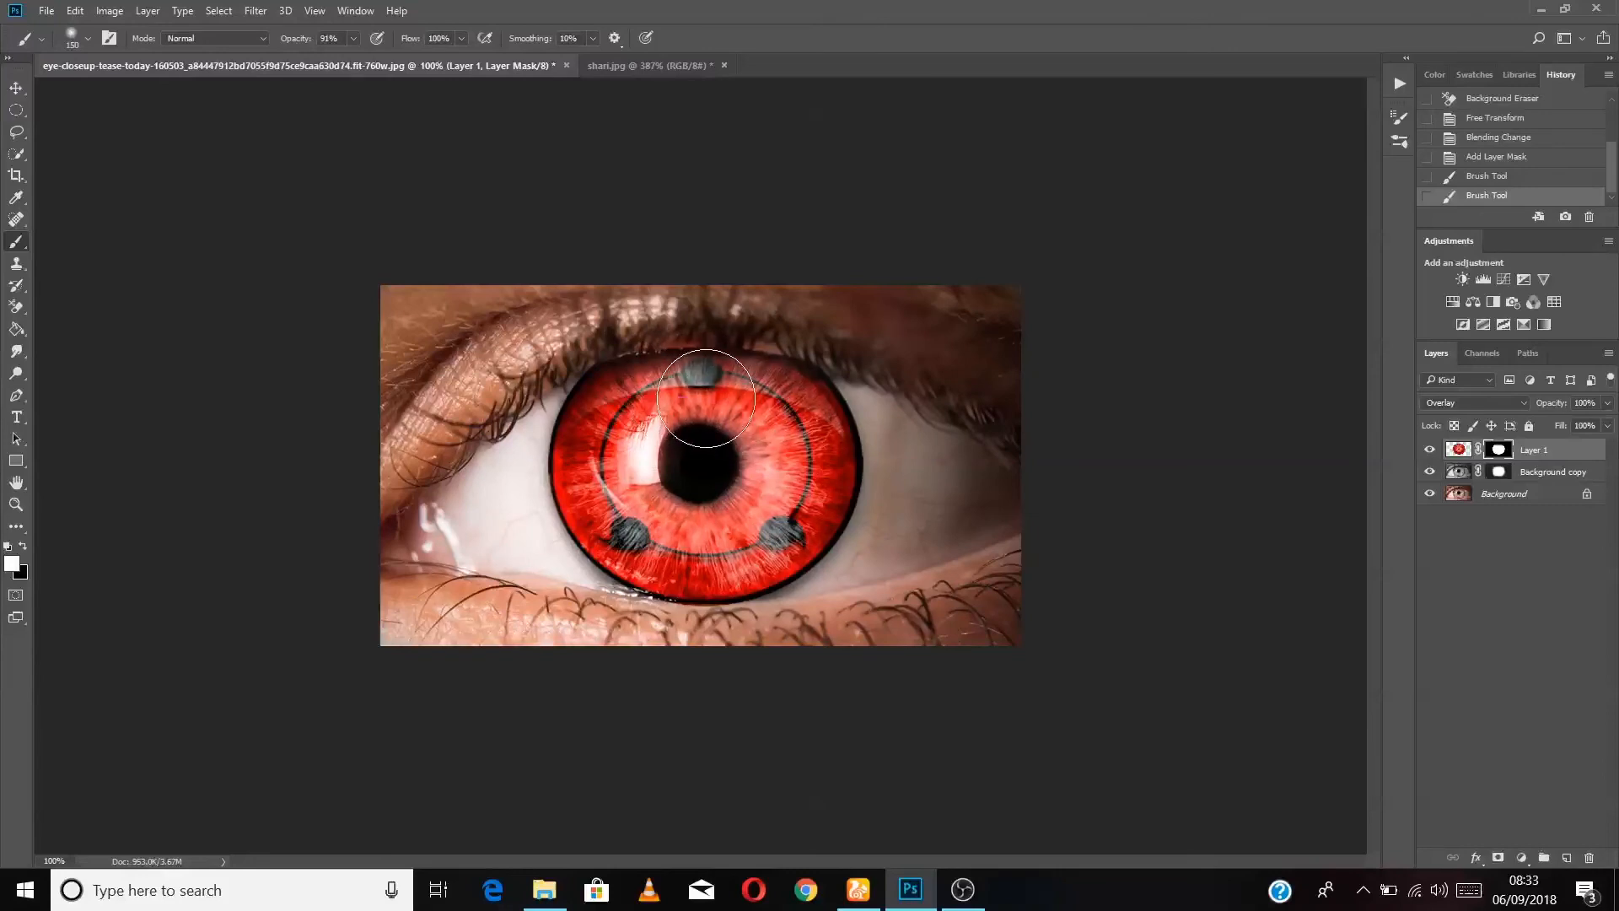
Step: Touch up the mask at the top of the iris, restoring iris areas with white and hiding red on the eyelid with black
left_click(751, 409)
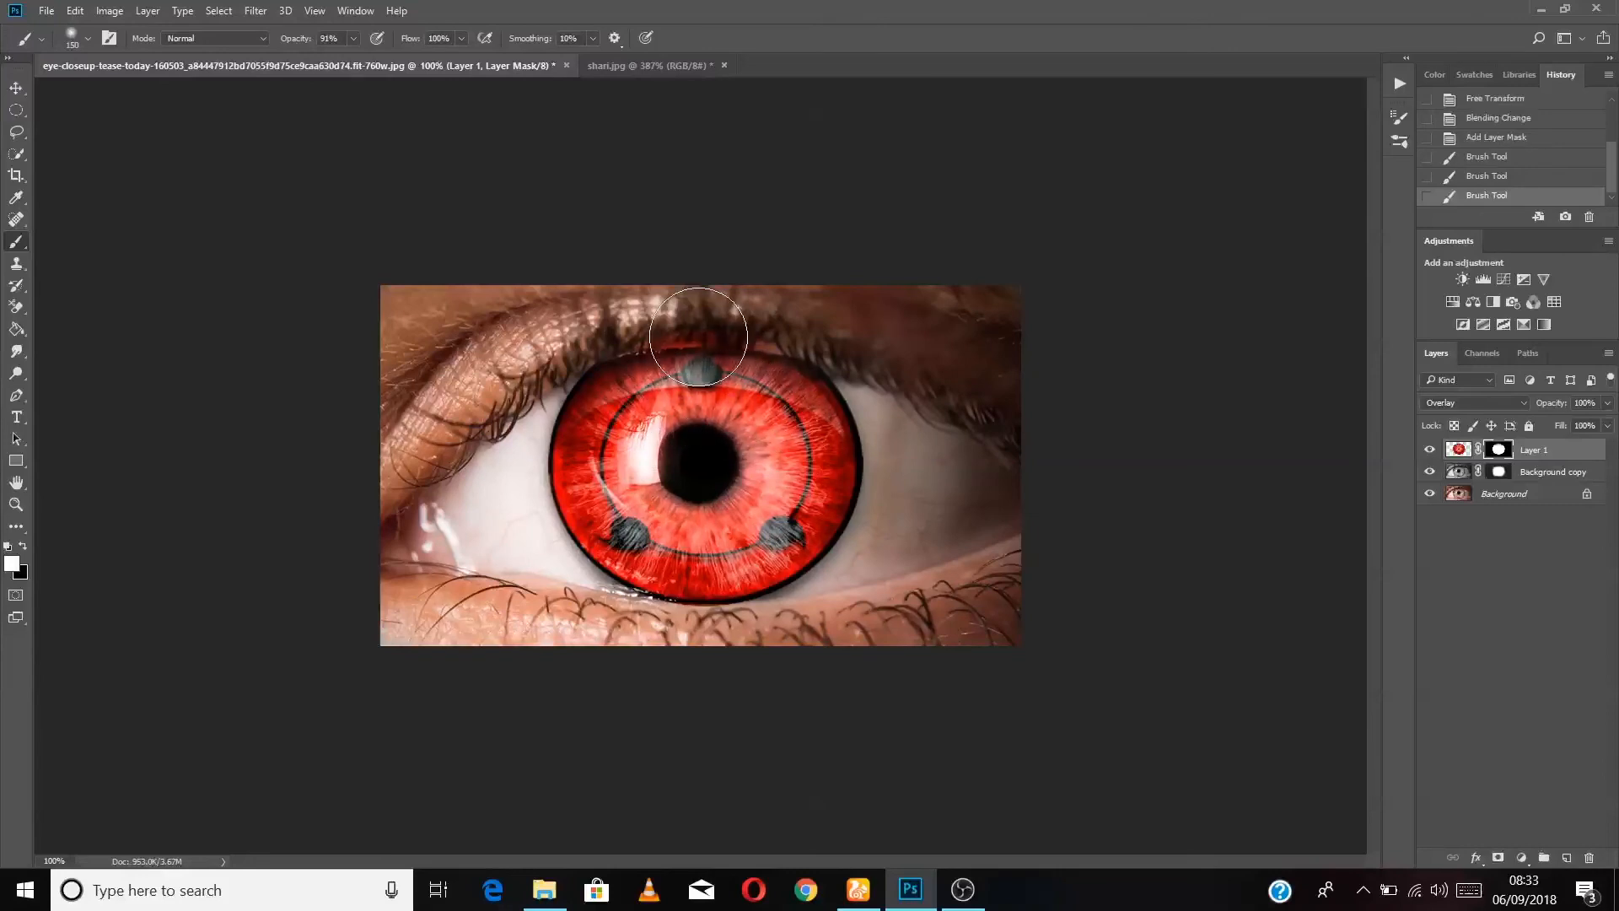
key("x")
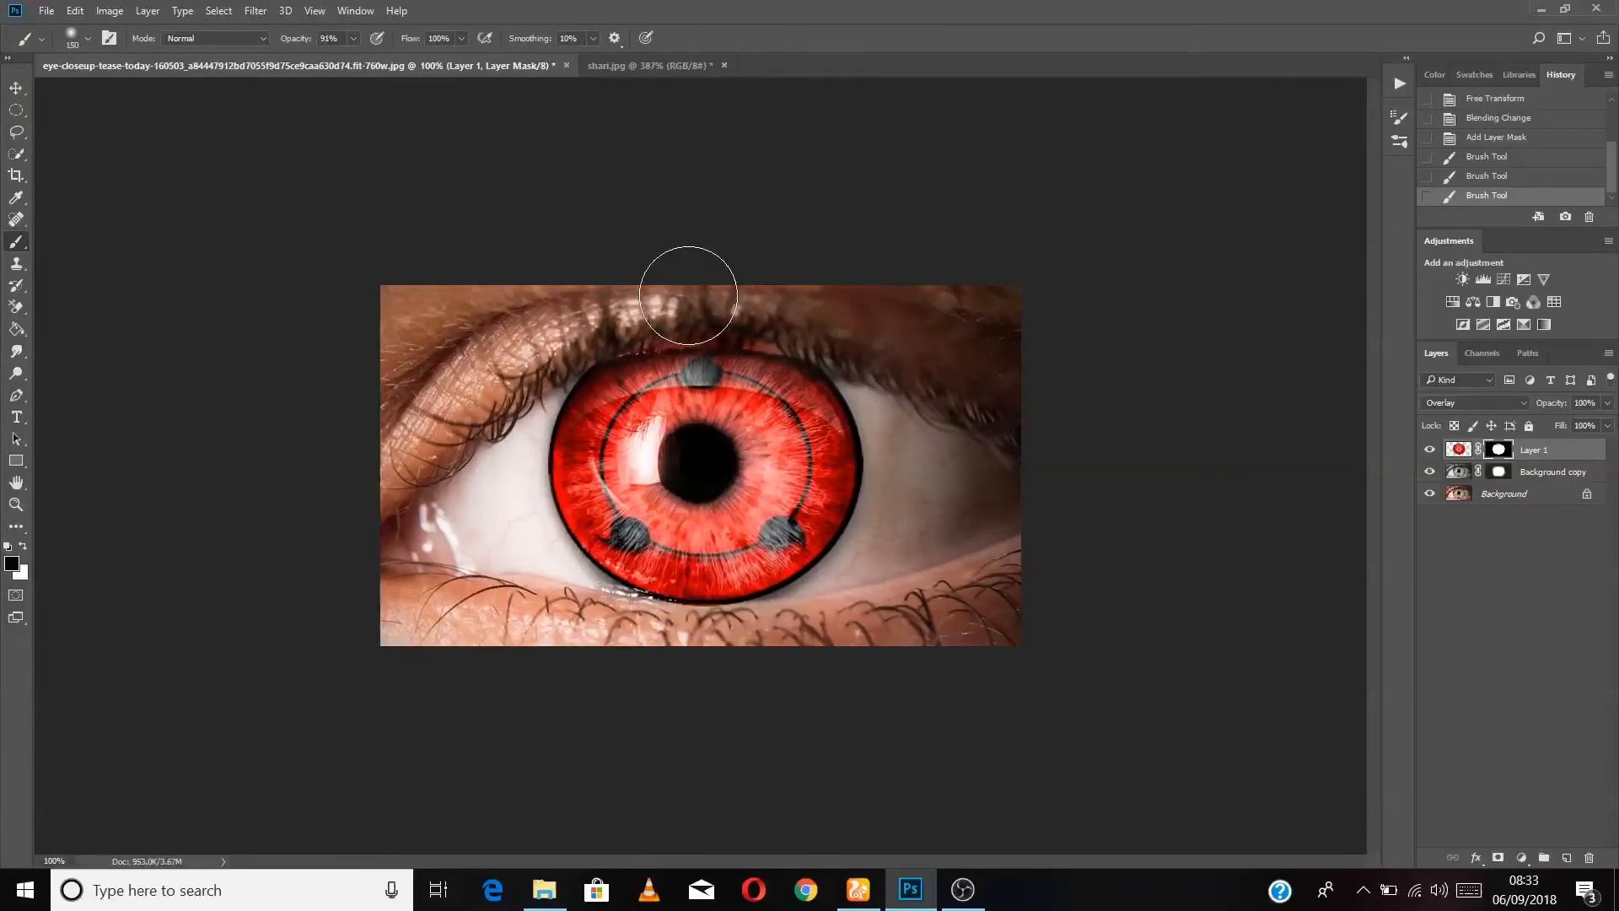
mouse_move(697, 278)
left_mouse_down()
mouse_move(880, 313)
mouse_move(711, 297)
left_mouse_up()
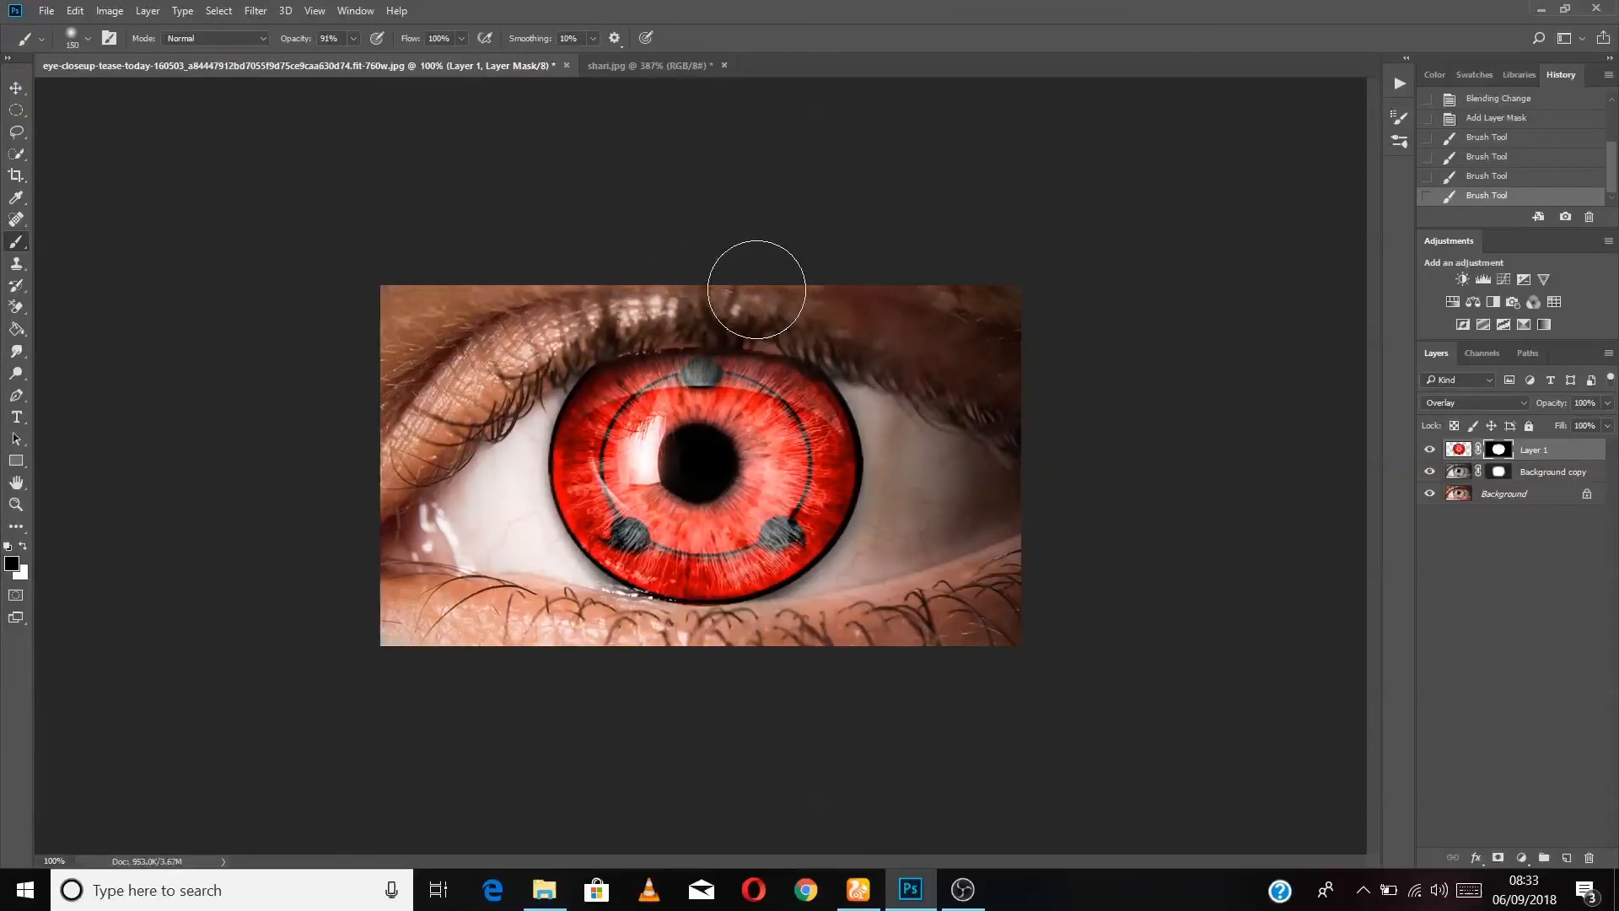
left_click_drag(757, 289, 752, 295)
Step: Restore the top tomoe and upper iris by painting white on the mask, reducing the brush size to 90 for the edge
key("x")
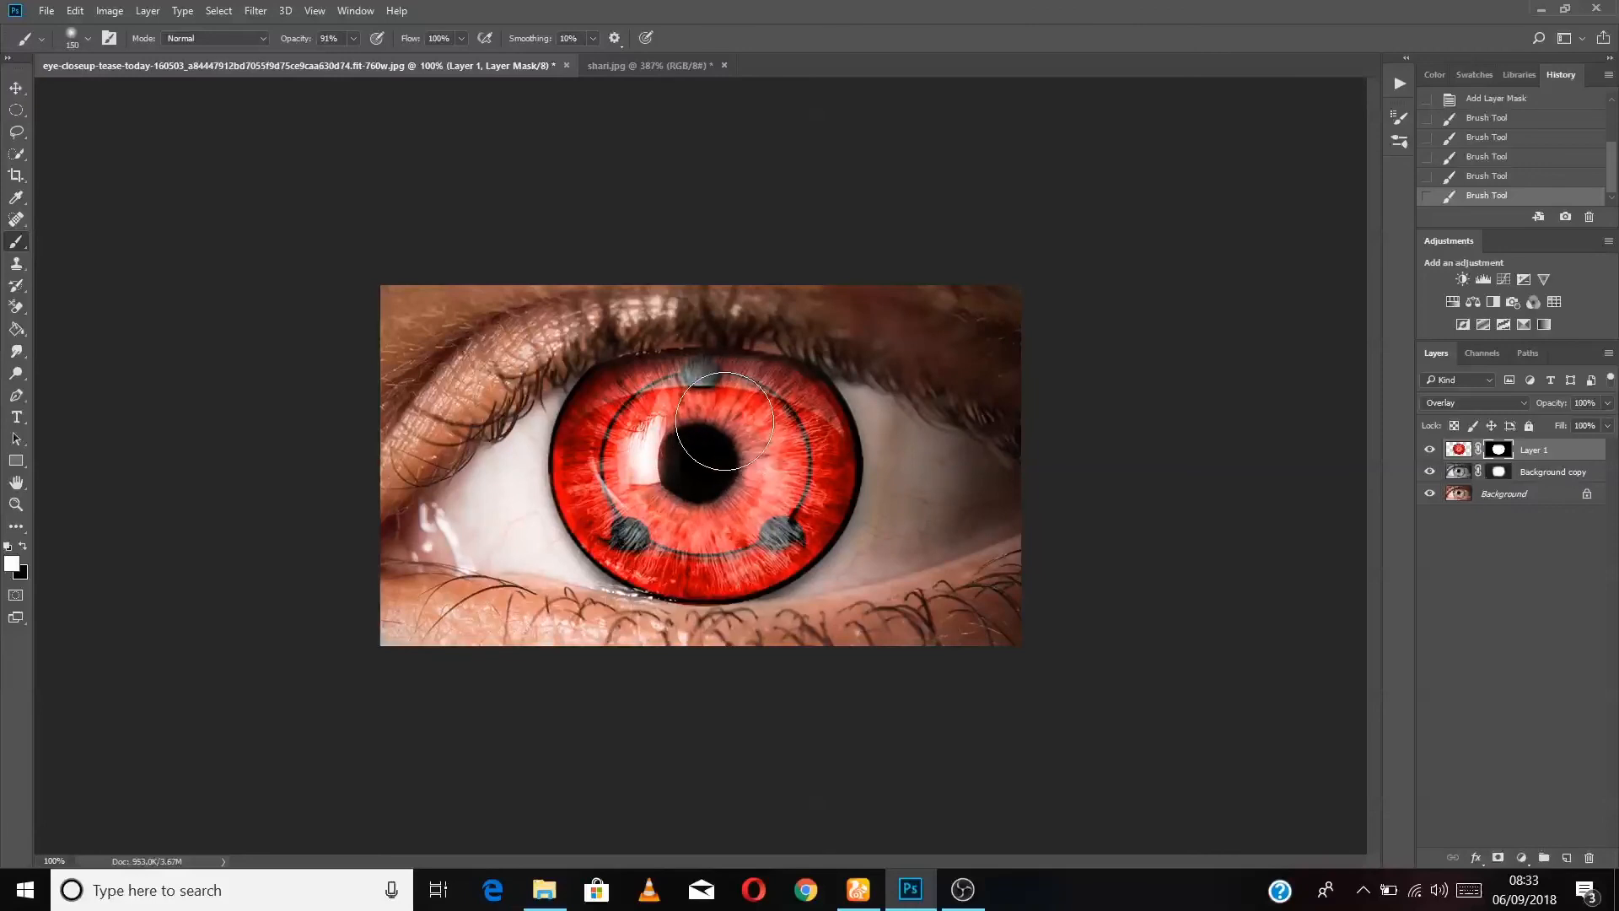
mouse_move(724, 420)
left_mouse_down()
mouse_move(697, 411)
mouse_move(726, 430)
left_mouse_up()
key("bracketleft")
key("bracketleft")
key("bracketleft")
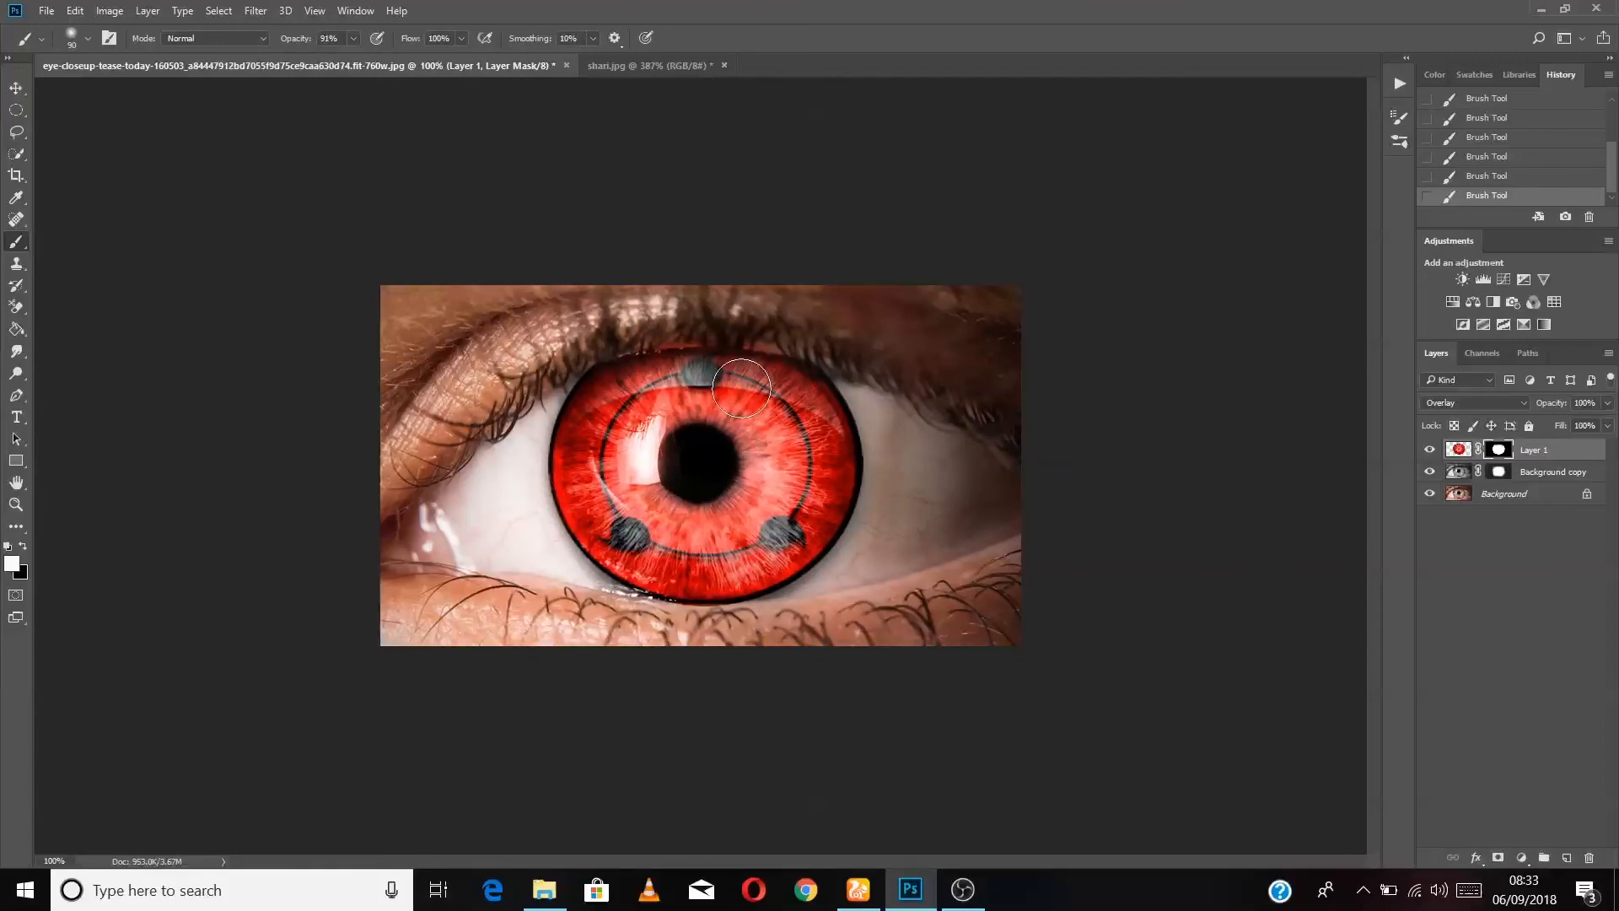
key("x")
key("x")
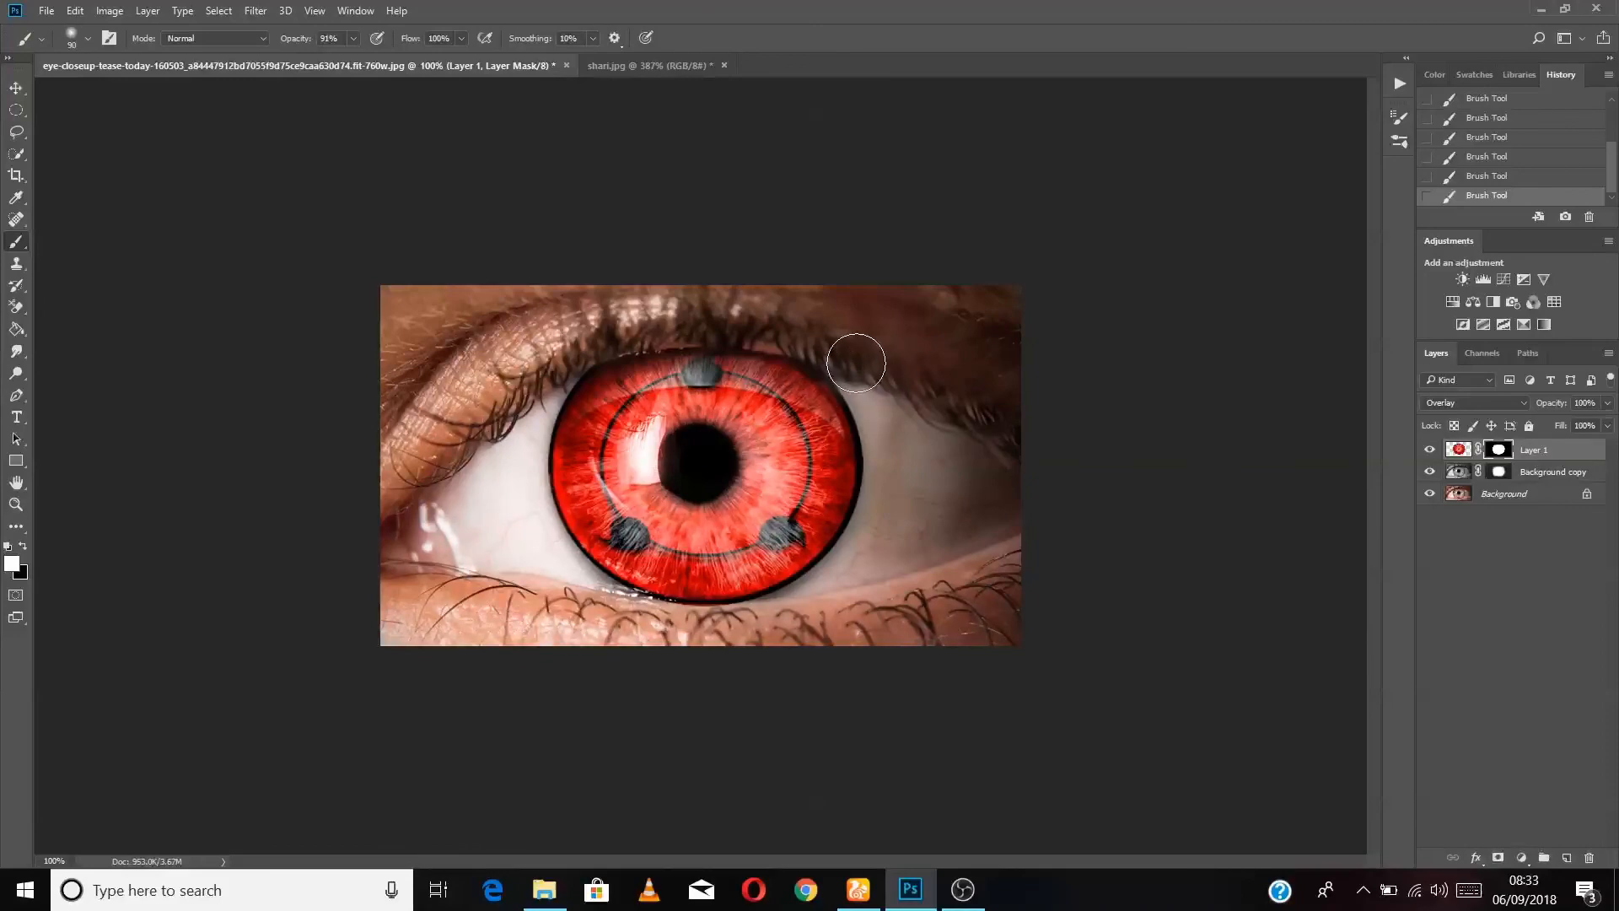